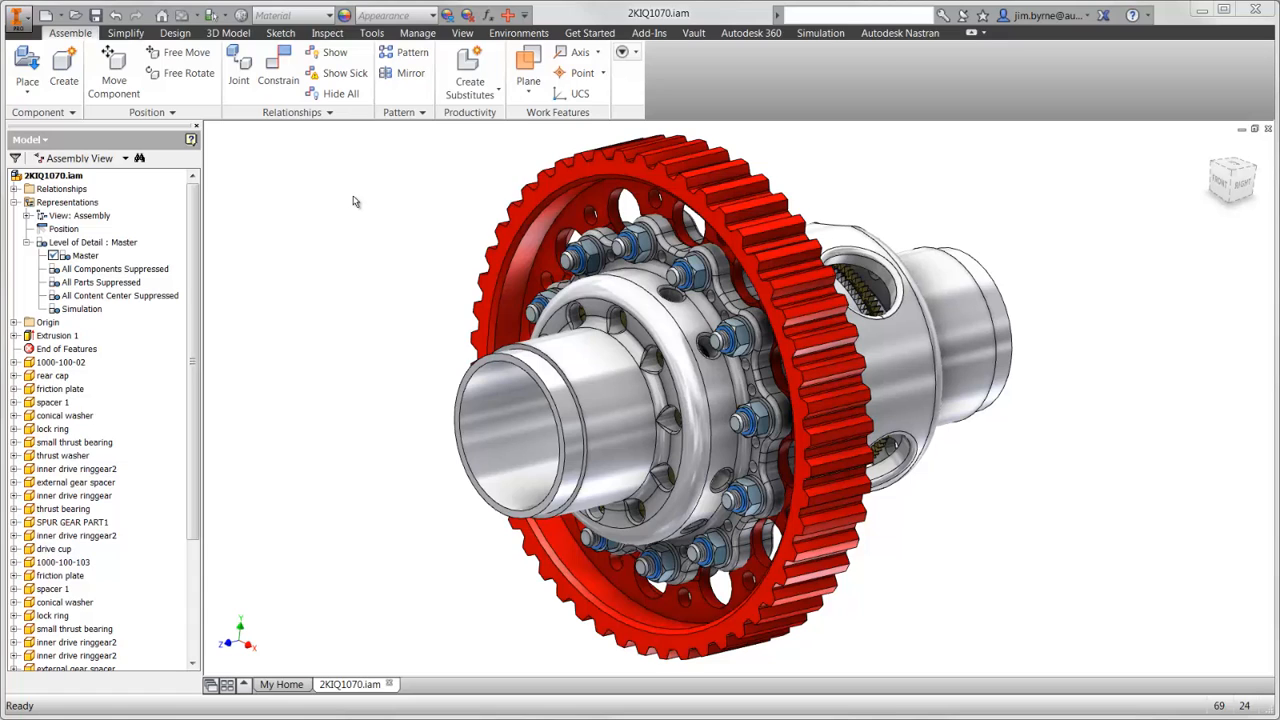
- Activate the Simulation level of detail and display the expanded Nastran analysis and model trees for the assembly
{"action": "double_click", "coordinate": [84, 310]}
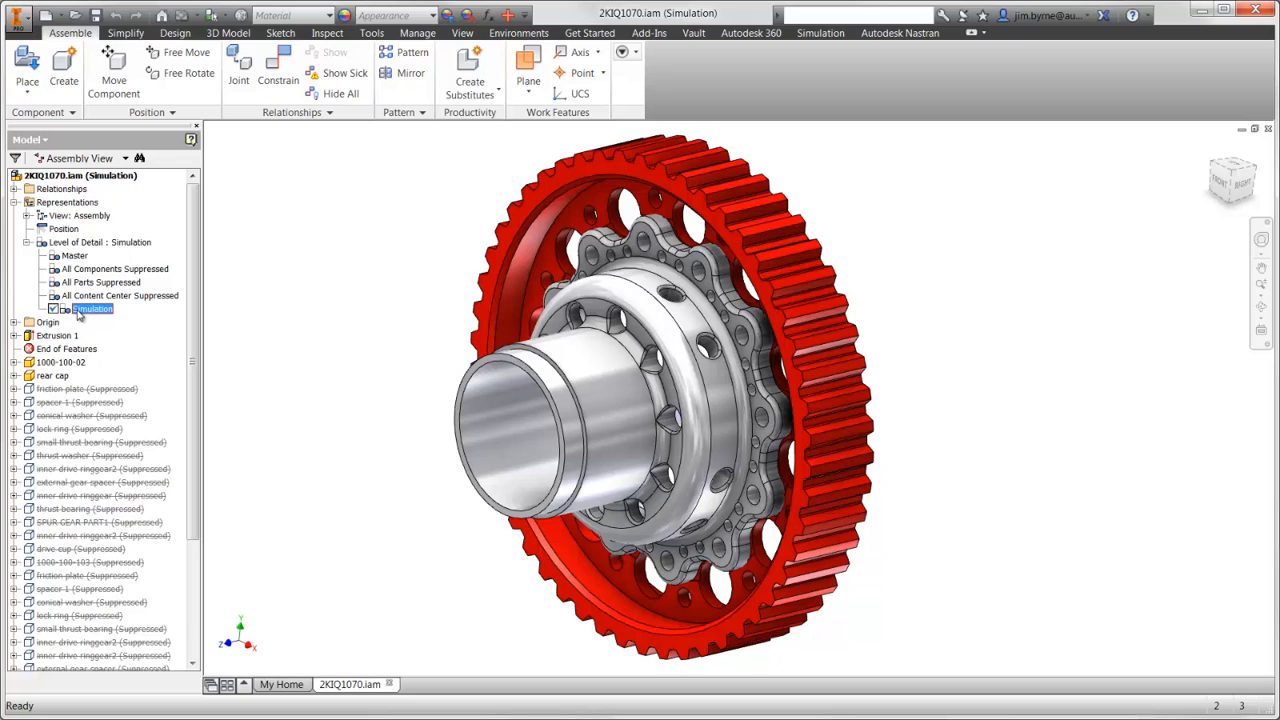
{"action": "left_click", "coordinate": [874, 35]}
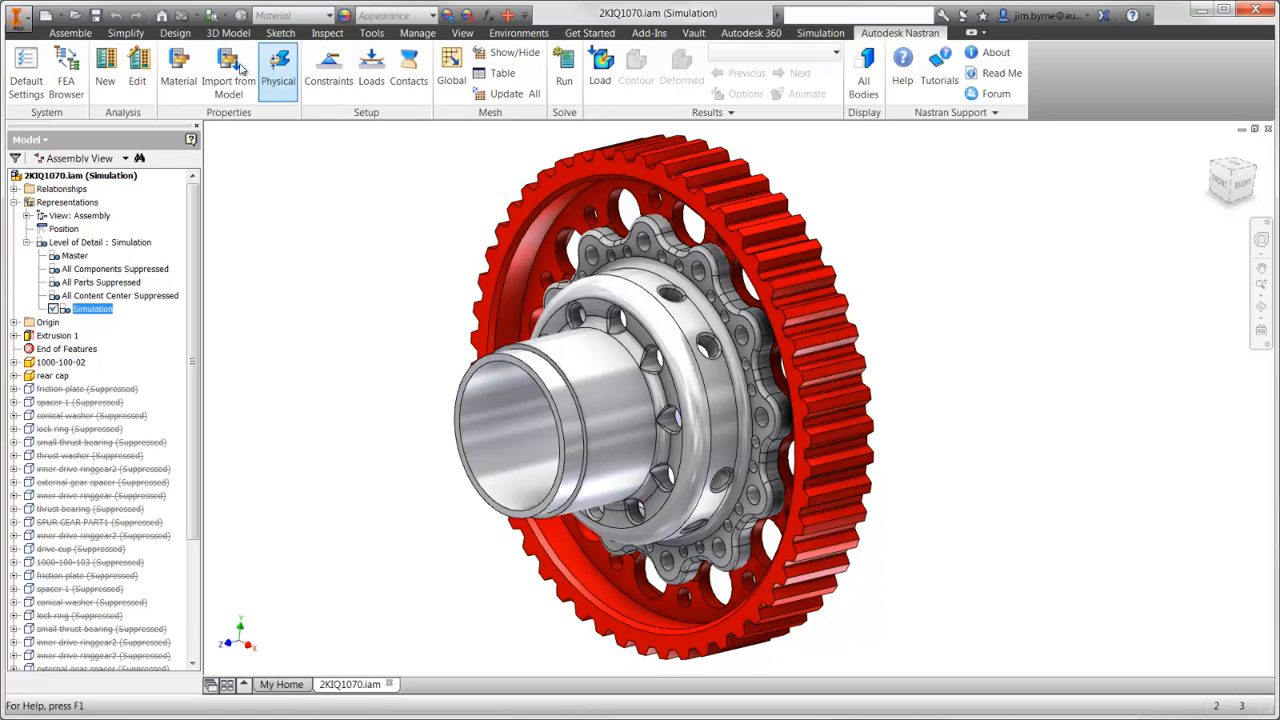
{"action": "left_click", "coordinate": [66, 62]}
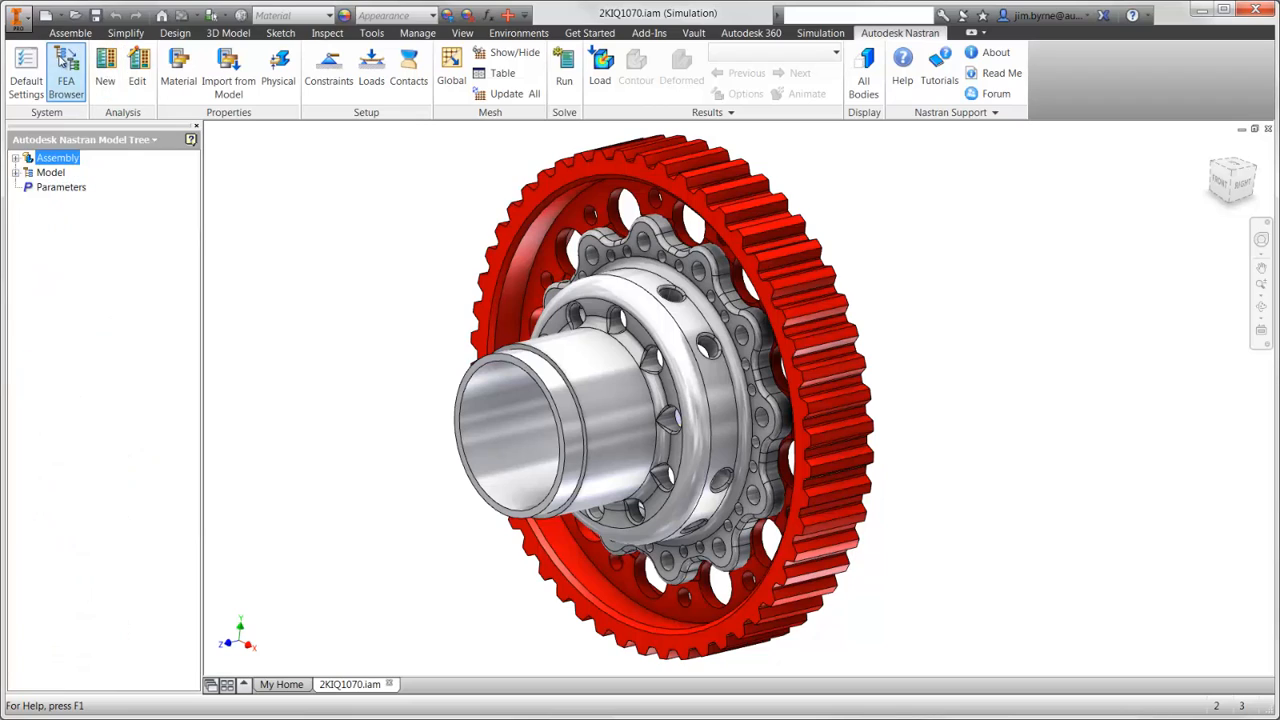
{"action": "left_click", "coordinate": [17, 159]}
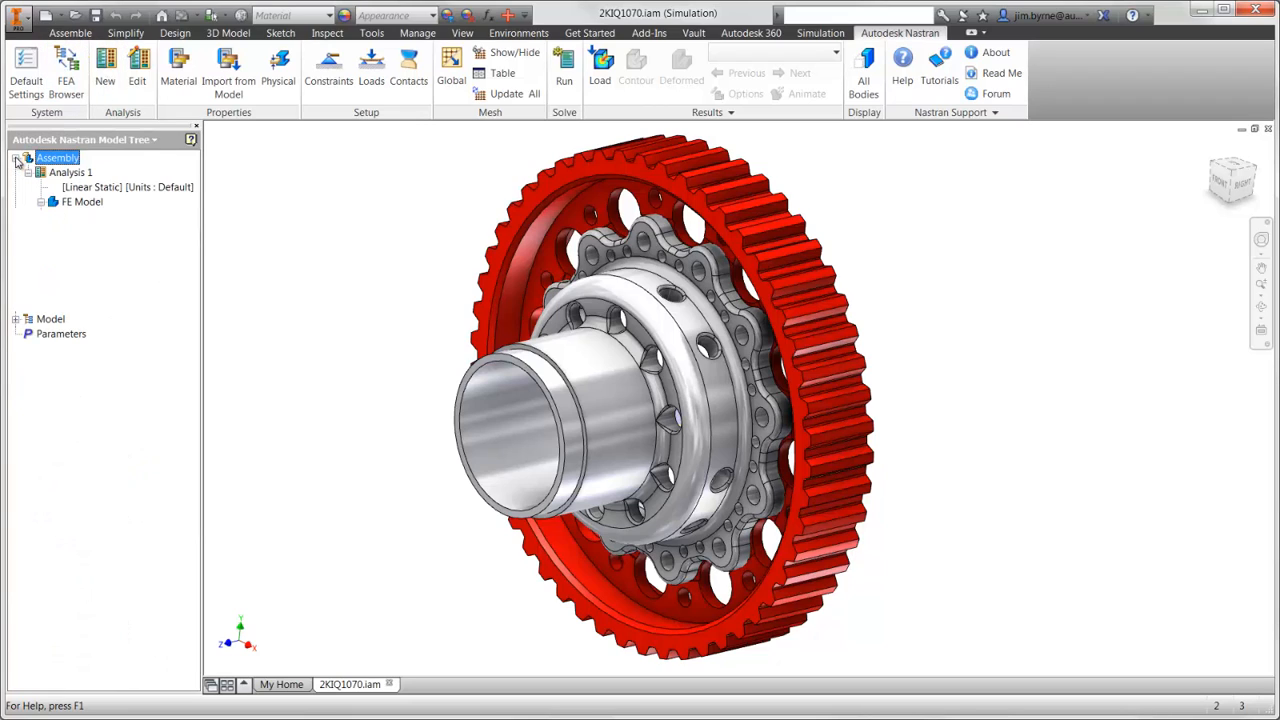
{"action": "left_click", "coordinate": [15, 320]}
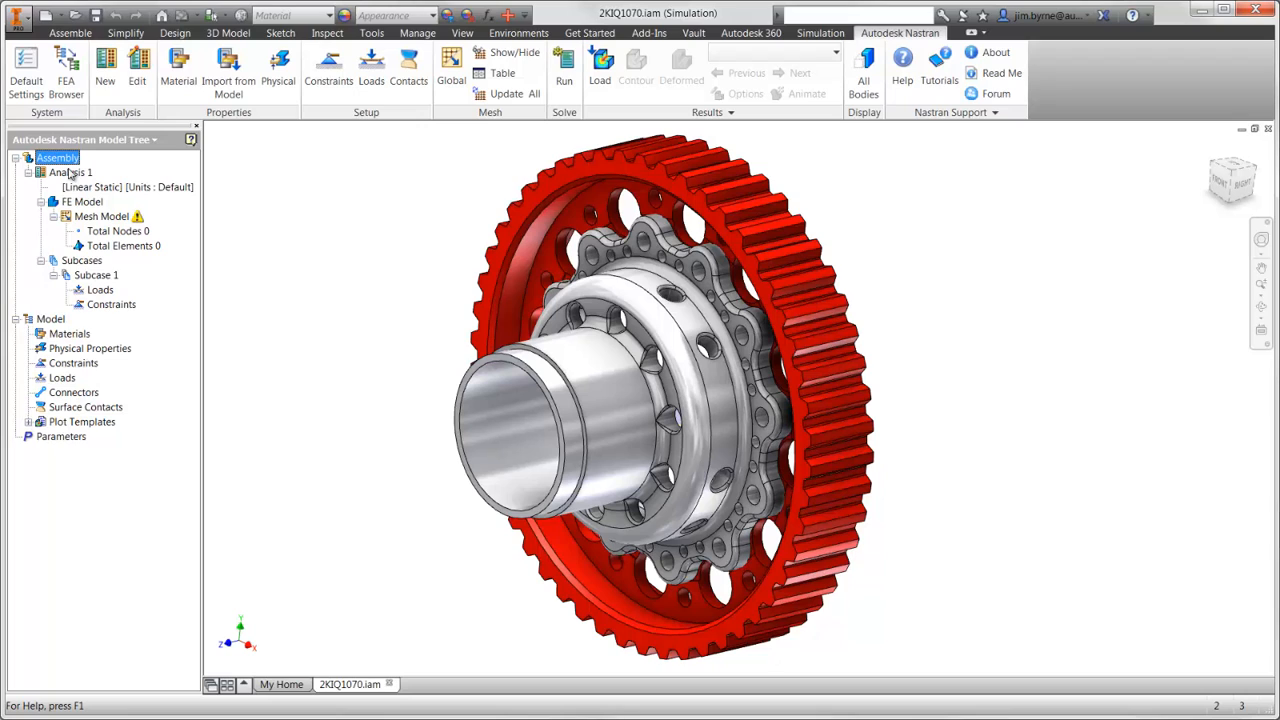
- Create a linear static analysis named Bolts with Force added to the elemental output sets
{"action": "left_click", "coordinate": [105, 80]}
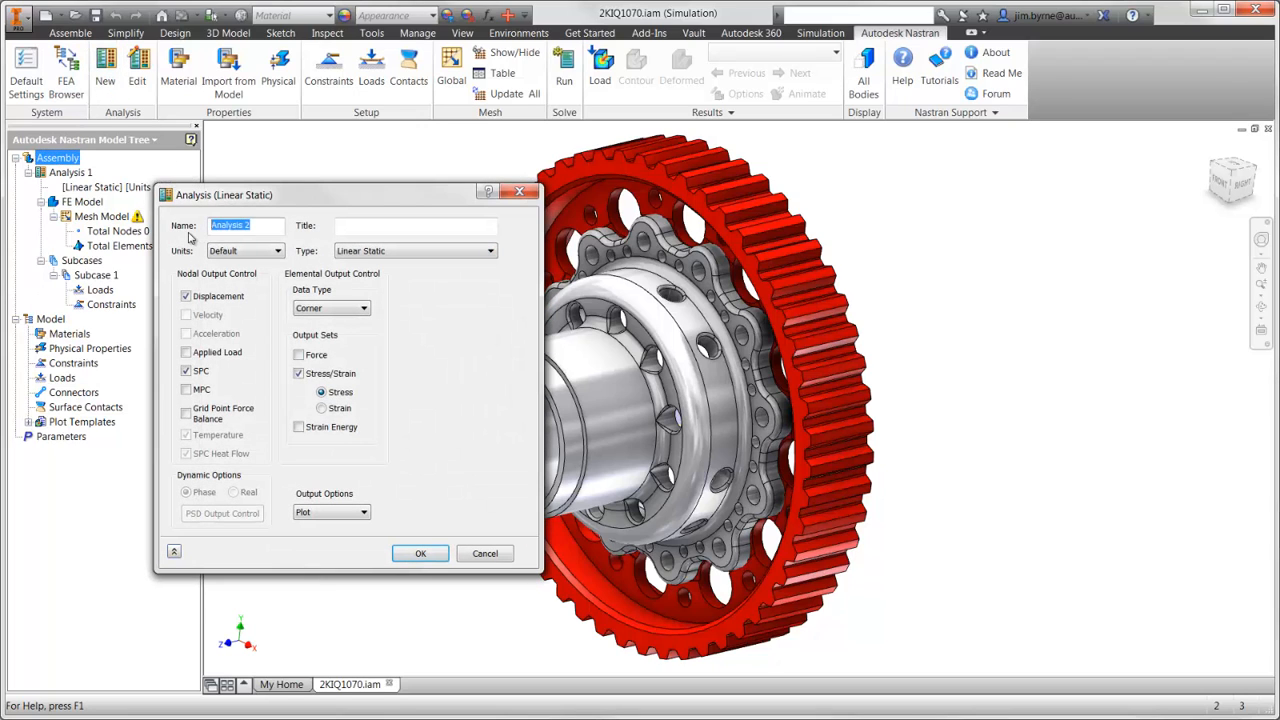
{"action": "type", "text": "Bolts"}
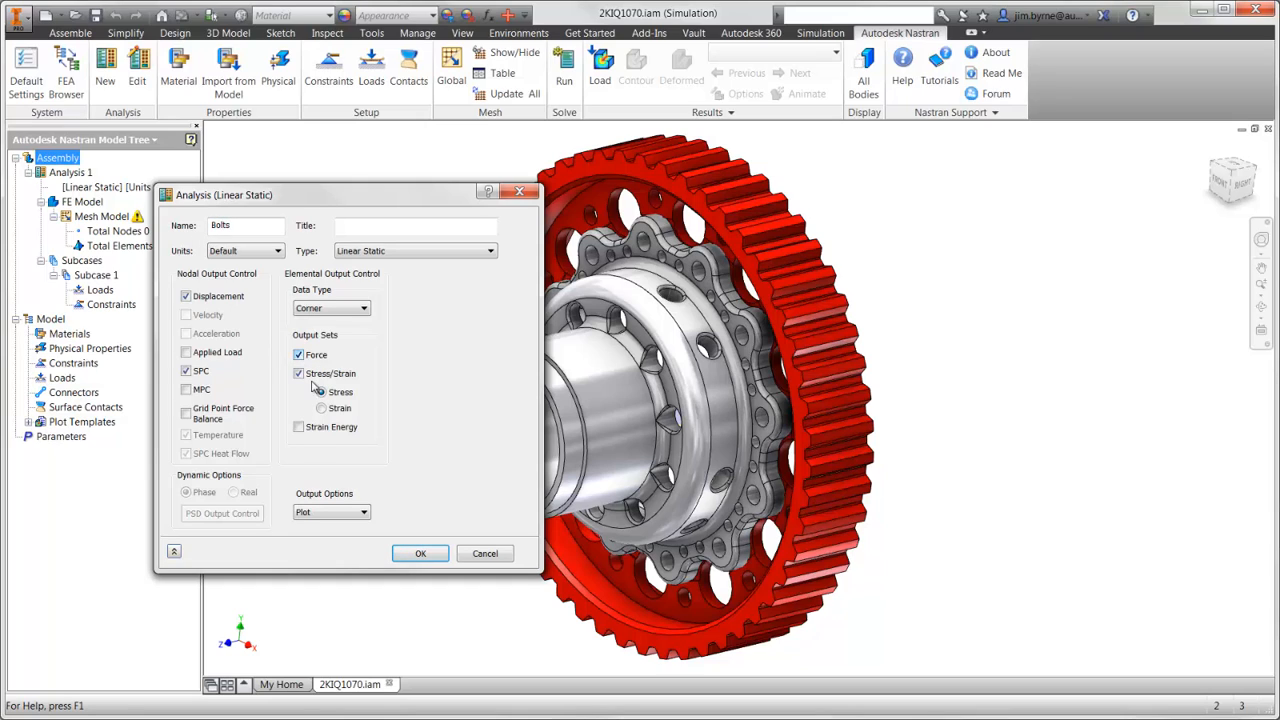
{"action": "left_click", "coordinate": [420, 553]}
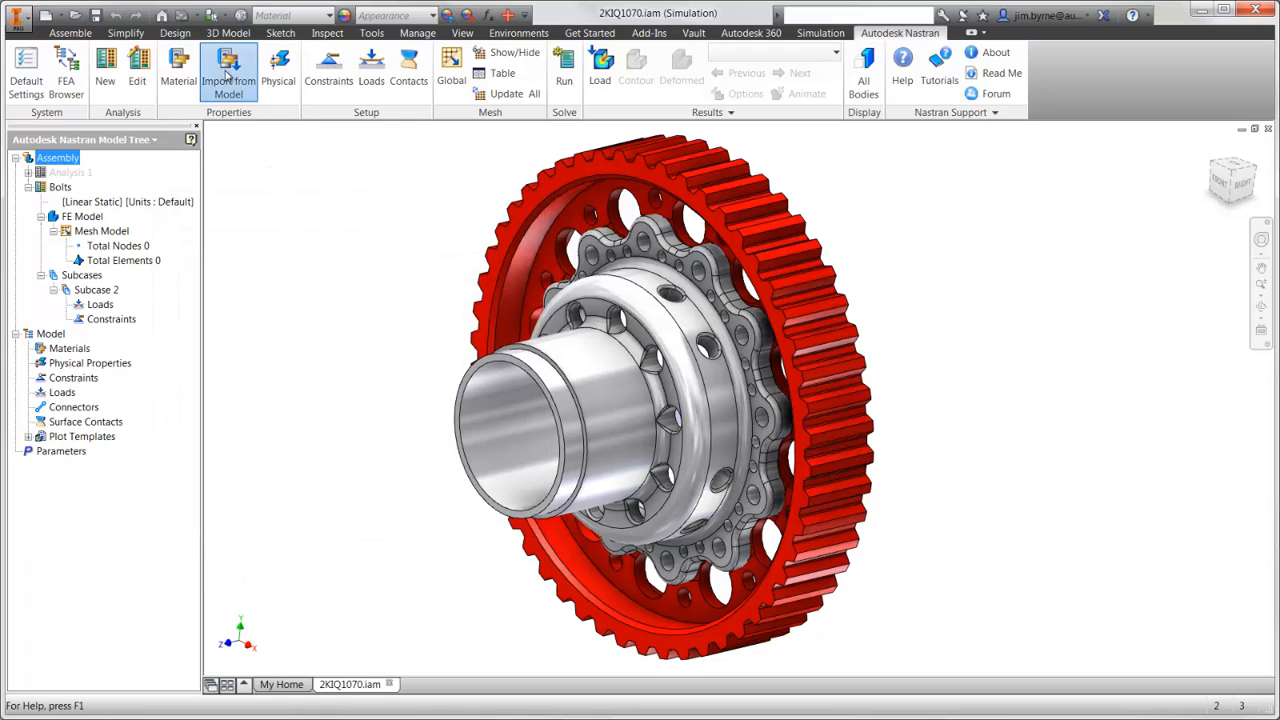
- Import the materials from the model and assign a Steel, Mild solid element property to the red gear 1000-100-02
{"action": "left_click", "coordinate": [228, 75]}
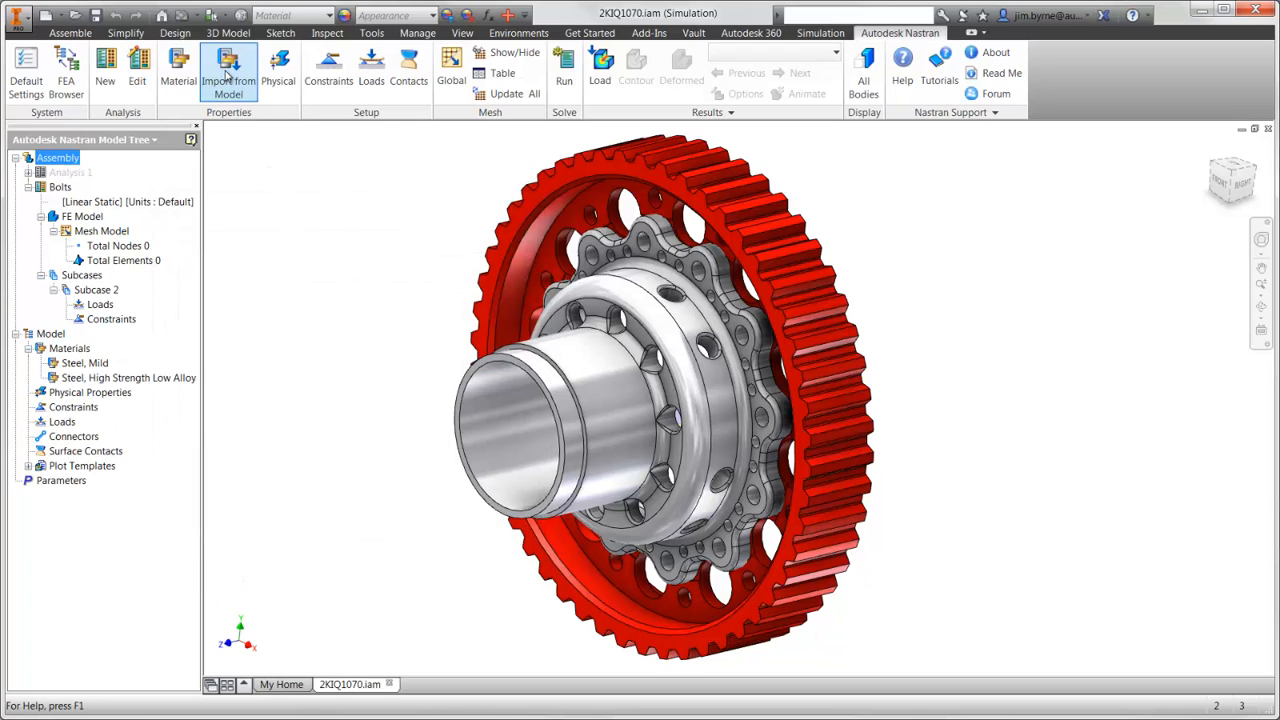
{"action": "left_click", "coordinate": [279, 80]}
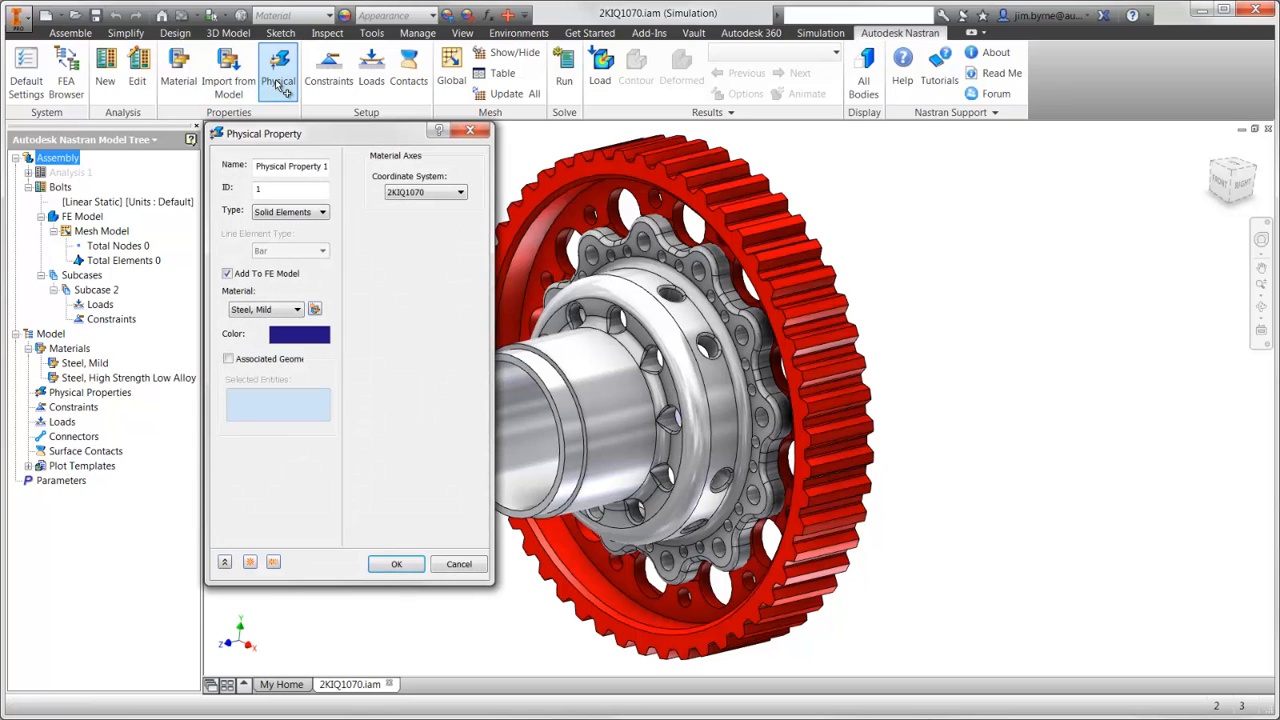
{"action": "left_click", "coordinate": [228, 358]}
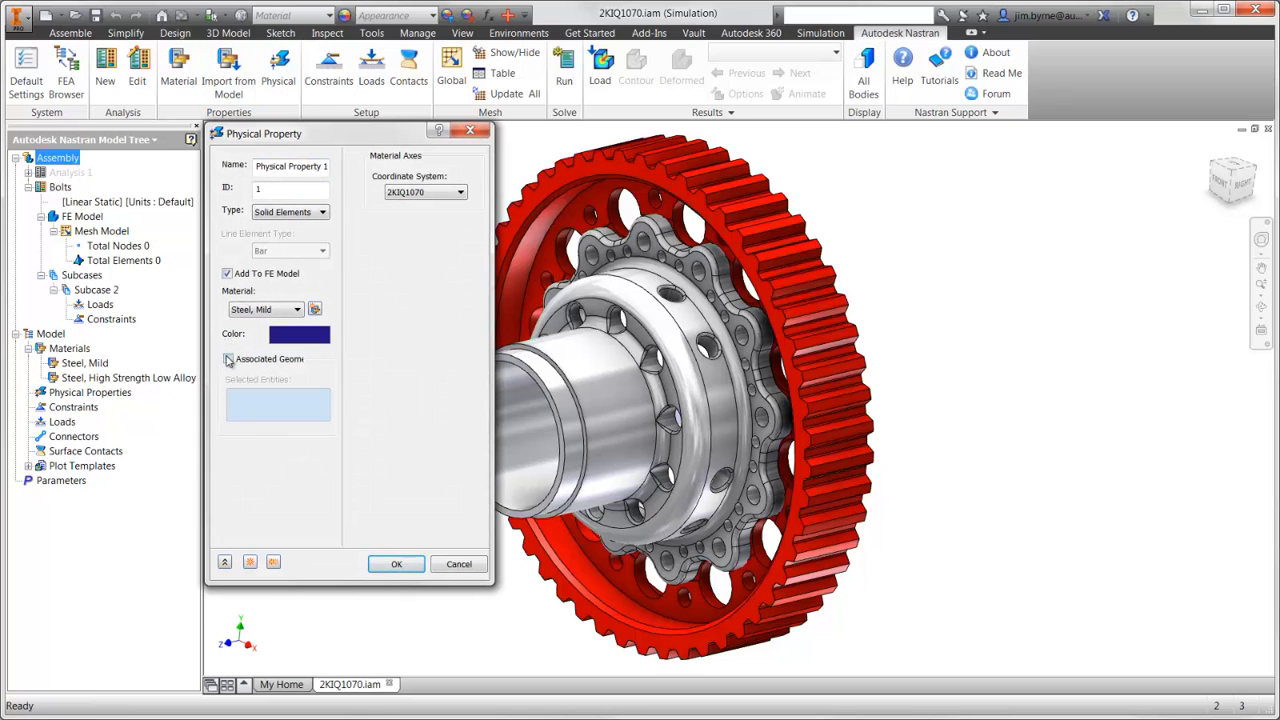
{"action": "left_click", "coordinate": [519, 261]}
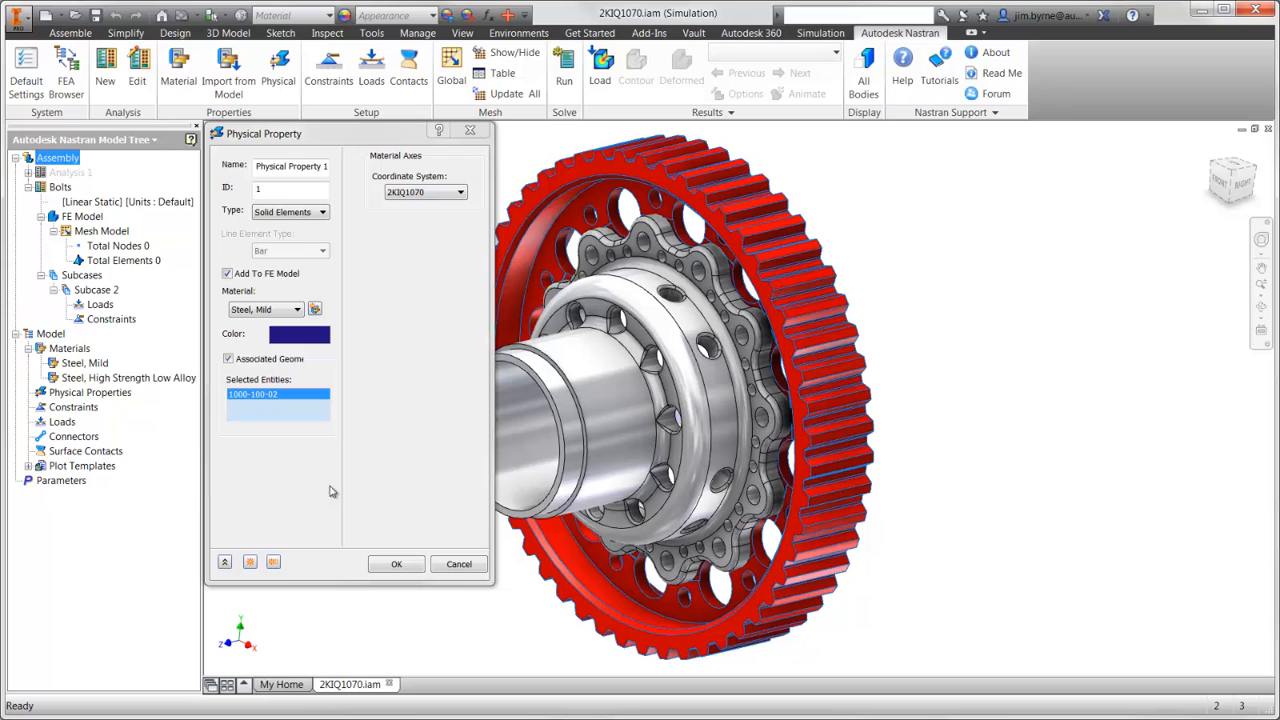
{"action": "left_click", "coordinate": [250, 564]}
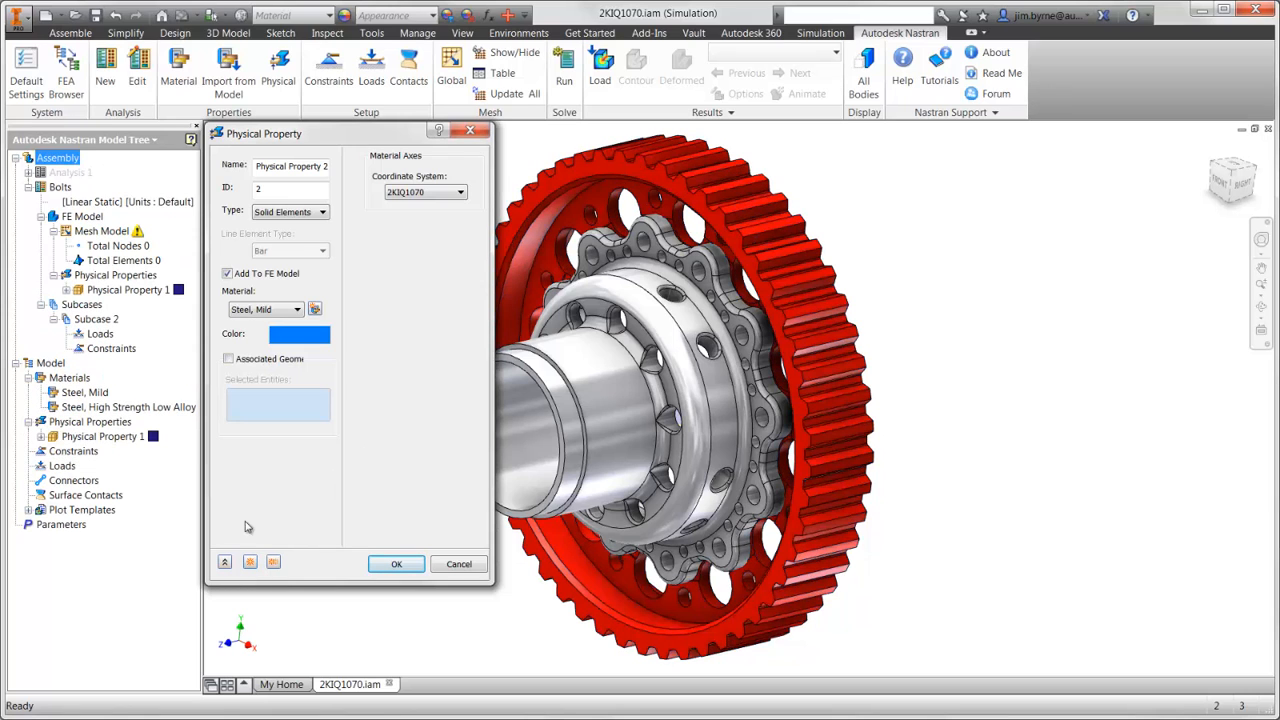
- Assign a second Steel, Mild solid element property to the rear cap
{"action": "left_click", "coordinate": [229, 362]}
{"action": "left_click", "coordinate": [514, 462]}
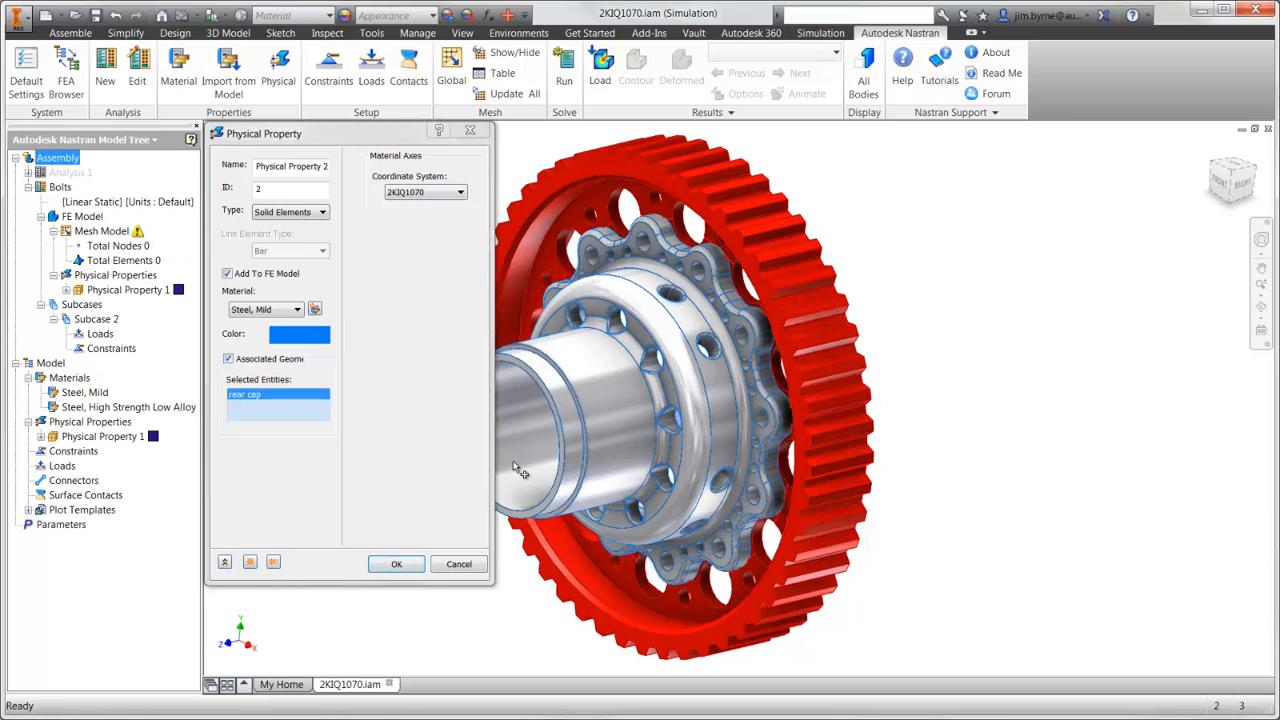
{"action": "left_click", "coordinate": [396, 564]}
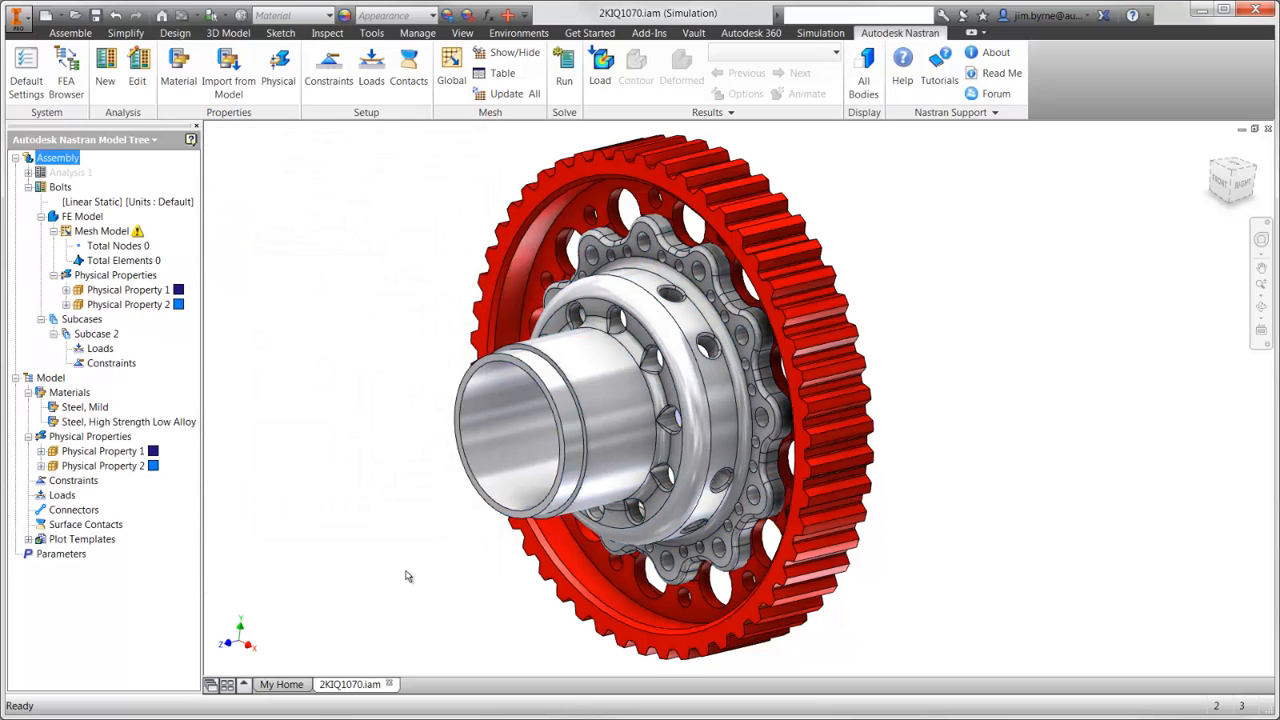
- Add a structural constraint fixing all translations and rotations on the inner bore face of the rear cap
{"action": "left_click", "coordinate": [328, 72]}
{"action": "left_click", "coordinate": [499, 441]}
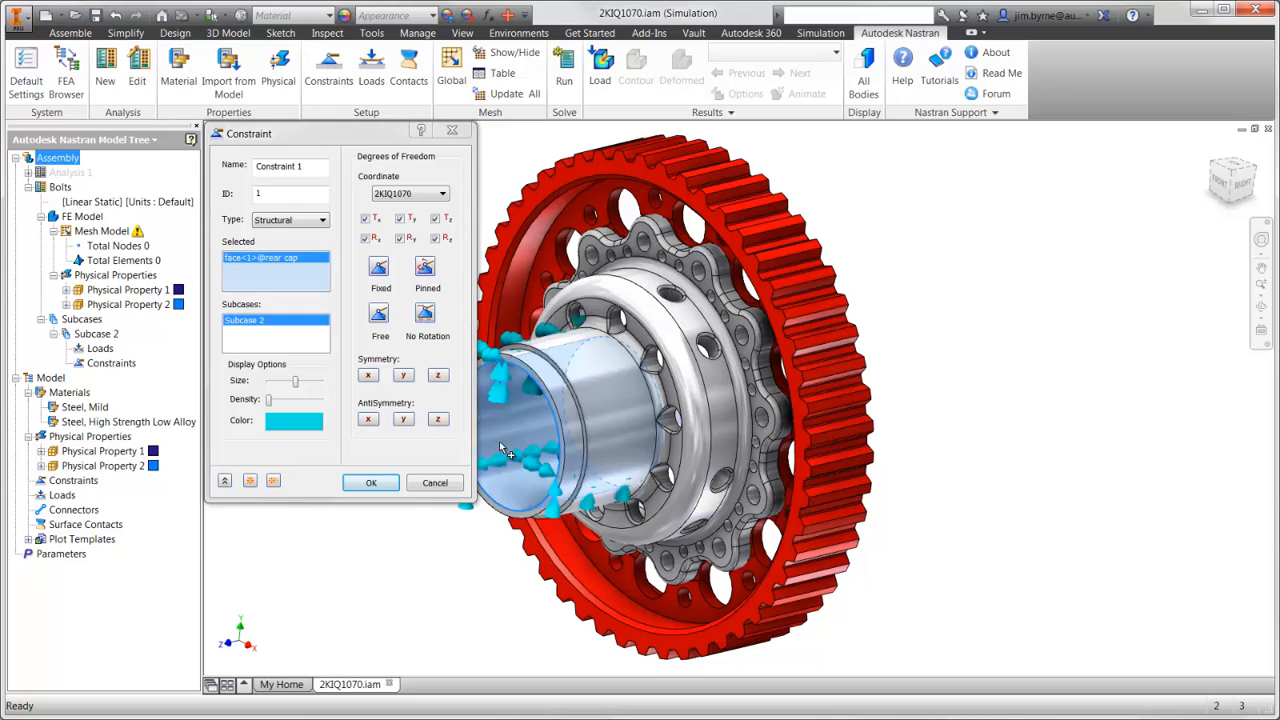
{"action": "left_click", "coordinate": [371, 483]}
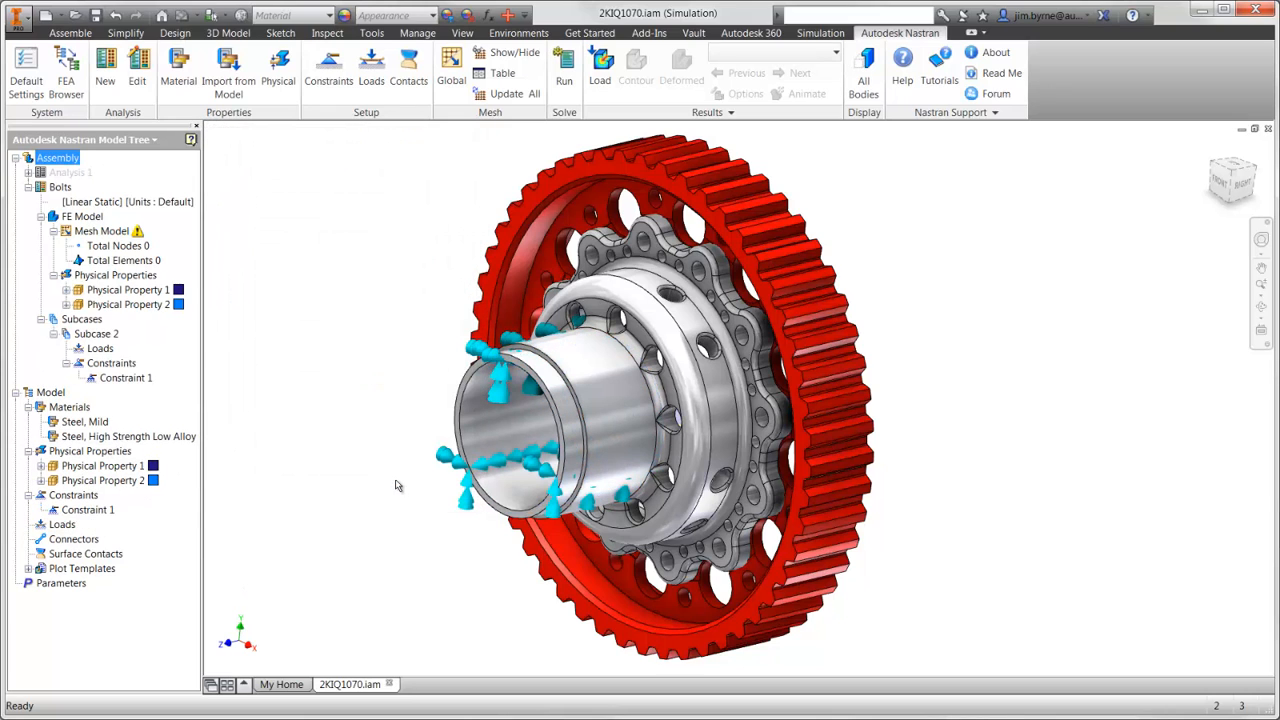
- Start a Force load for Subcase 2 on two neighbouring tooth faces of the red gear
{"action": "left_click", "coordinate": [371, 70]}
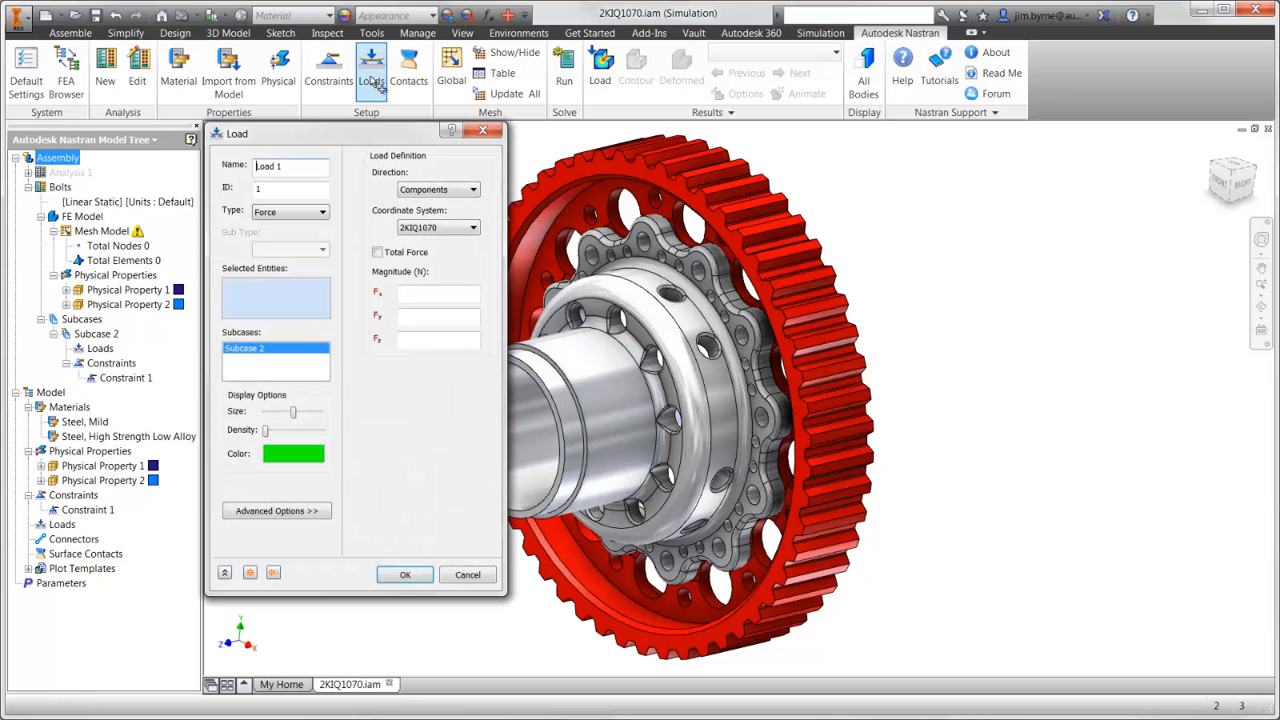
{"action": "left_click", "coordinate": [311, 213]}
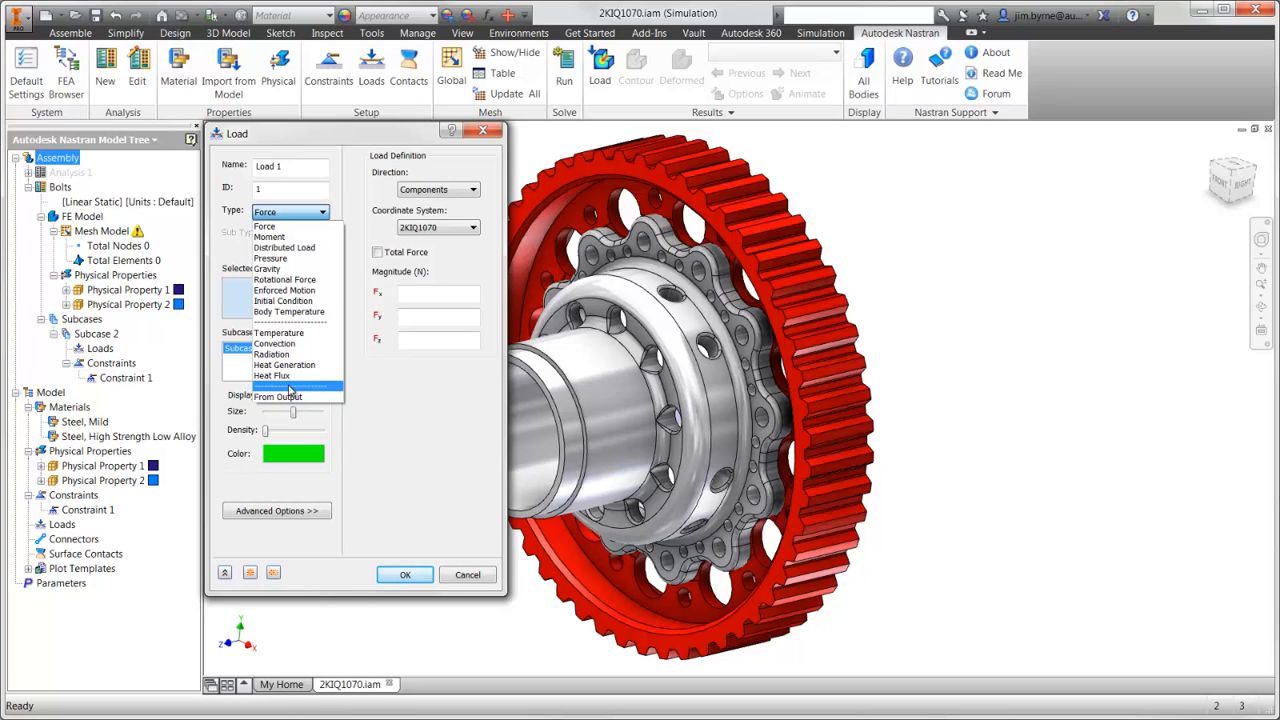
{"action": "left_click", "coordinate": [285, 212]}
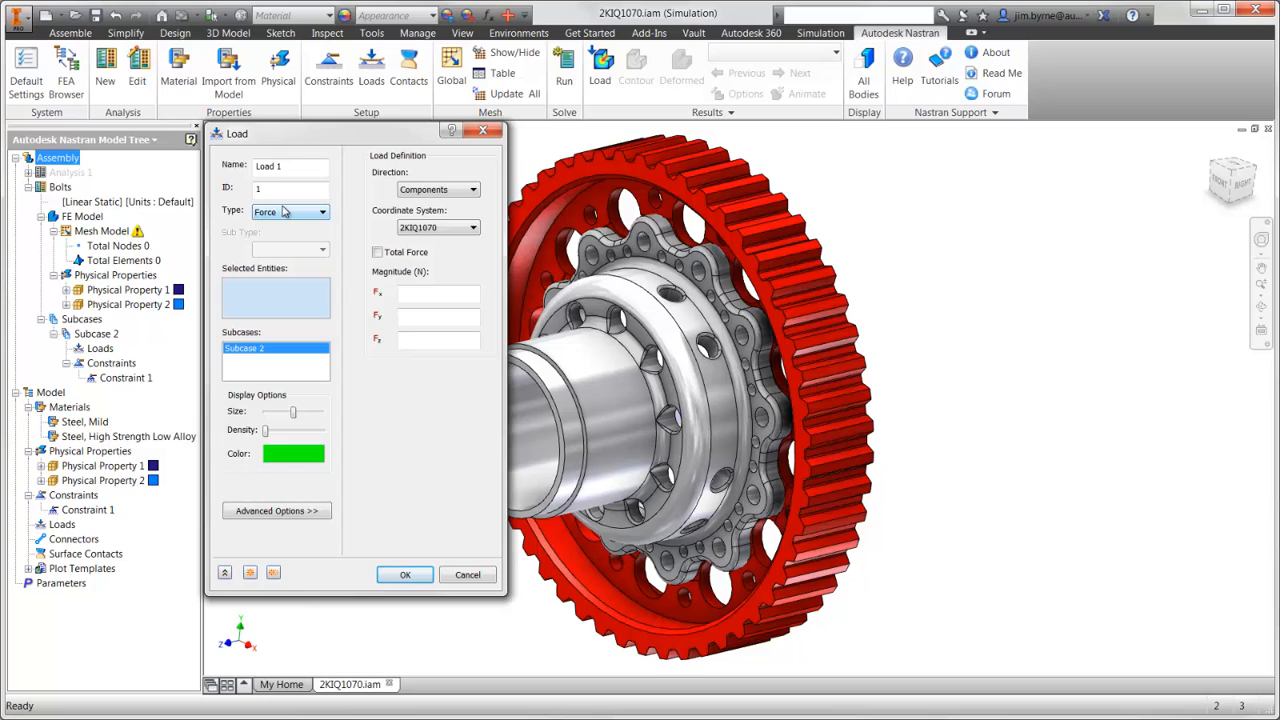
{"action": "left_click", "coordinate": [731, 208]}
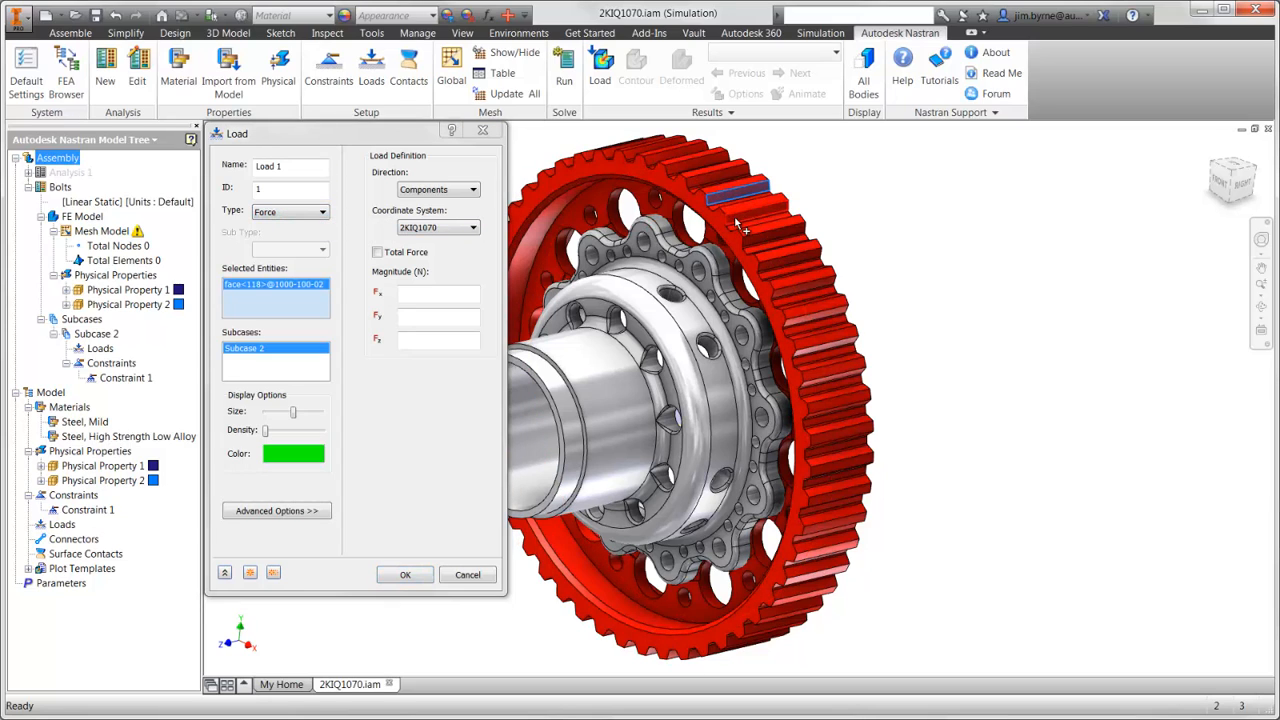
{"action": "left_click", "coordinate": [743, 226]}
- Define the gear tooth load as normal to the surface with a total force of -10000 N
{"action": "left_click", "coordinate": [463, 189]}
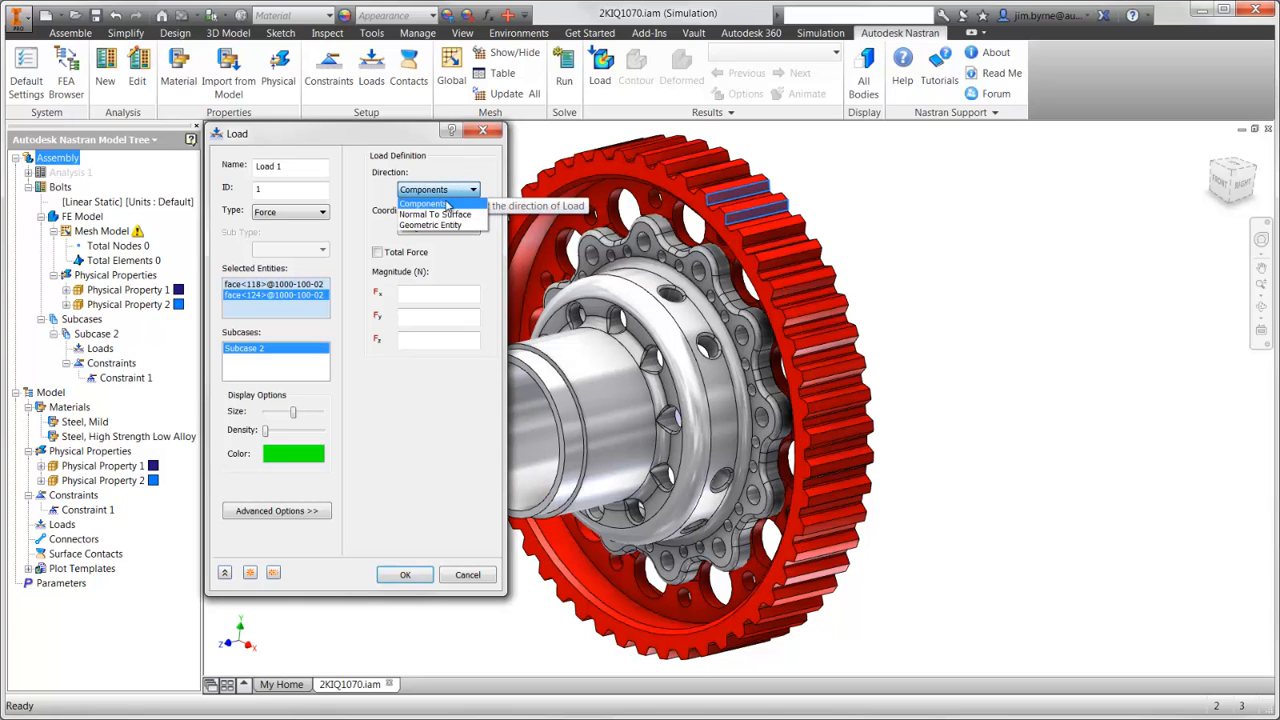
{"action": "left_click", "coordinate": [446, 204]}
{"action": "left_click", "coordinate": [377, 252]}
{"action": "left_click", "coordinate": [412, 294]}
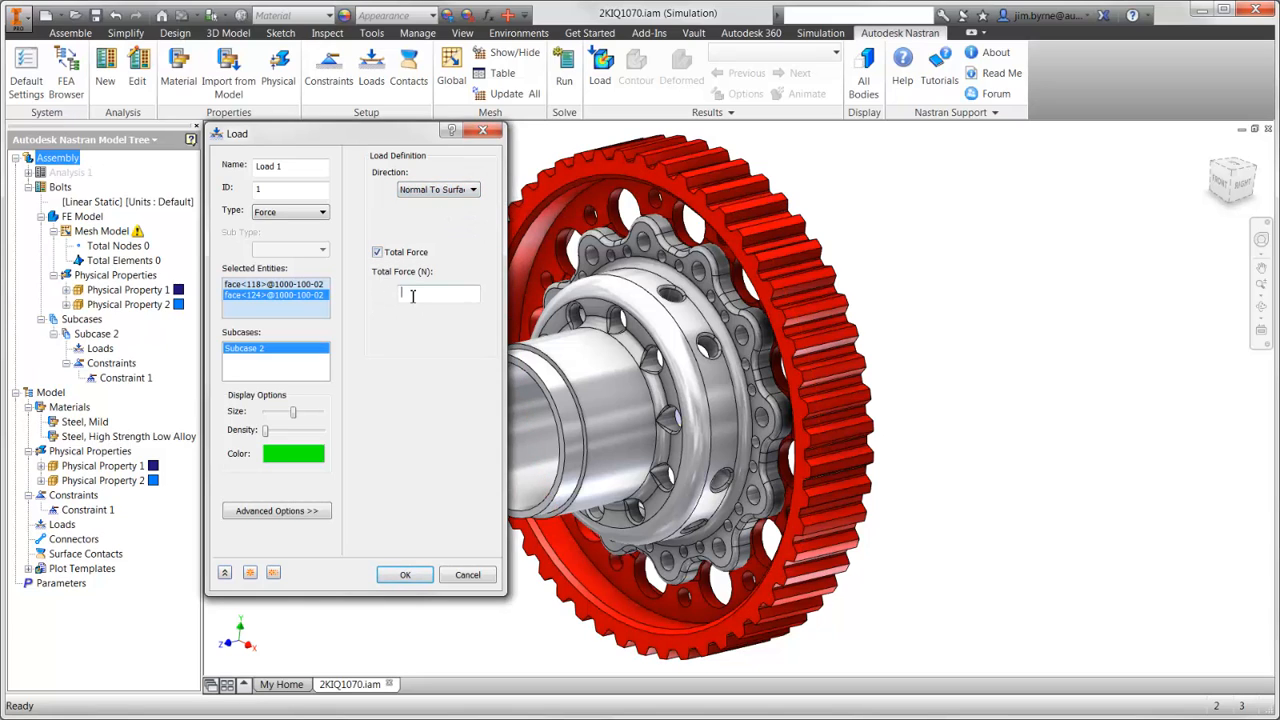
{"action": "type", "text": "-10000"}
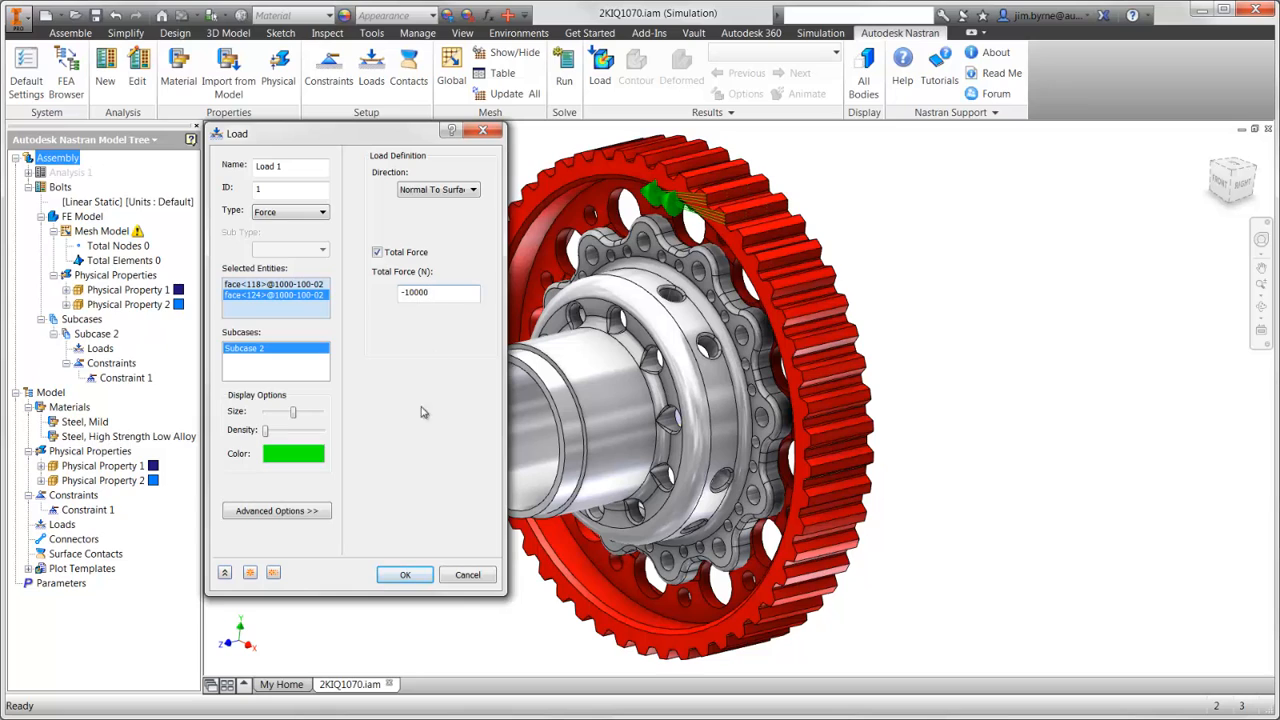
{"action": "left_click", "coordinate": [405, 574]}
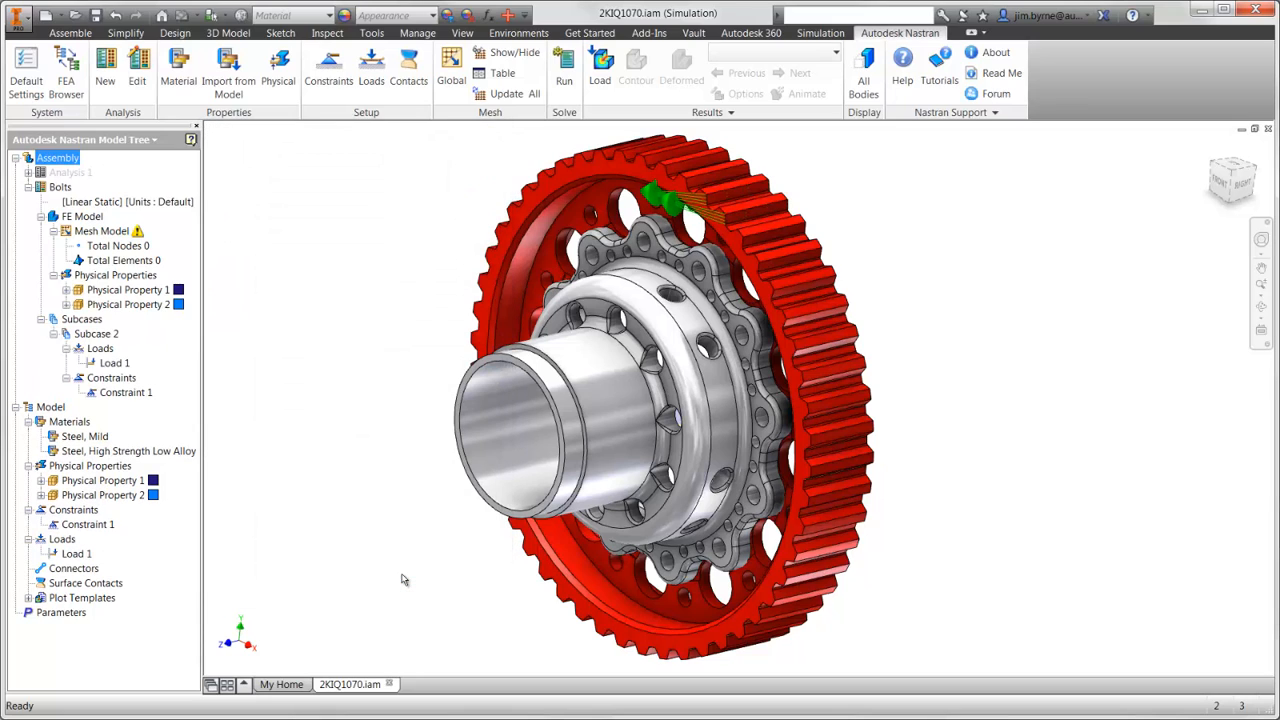
- Create an 8 mm Steel, Mild bolt connector through a lobe hole, with its head on the gear edge and nut on the rear cap edge
{"action": "right_click", "coordinate": [88, 569]}
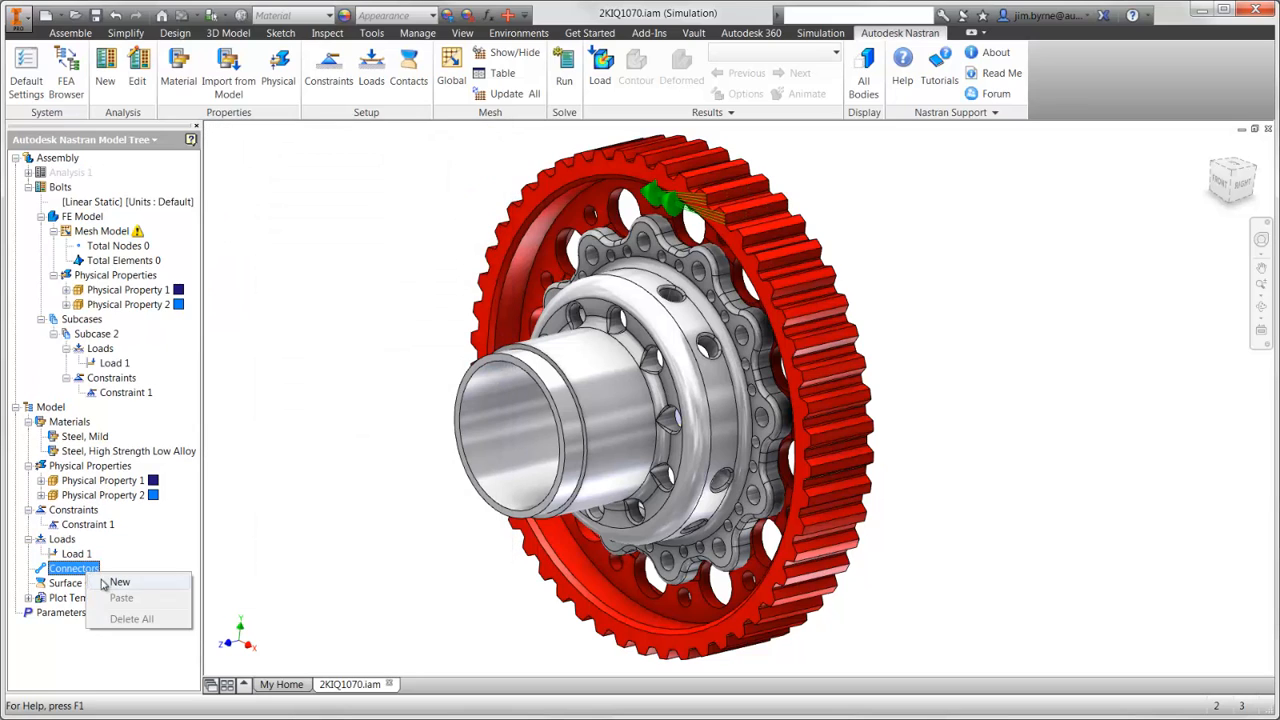
{"action": "left_click", "coordinate": [112, 582]}
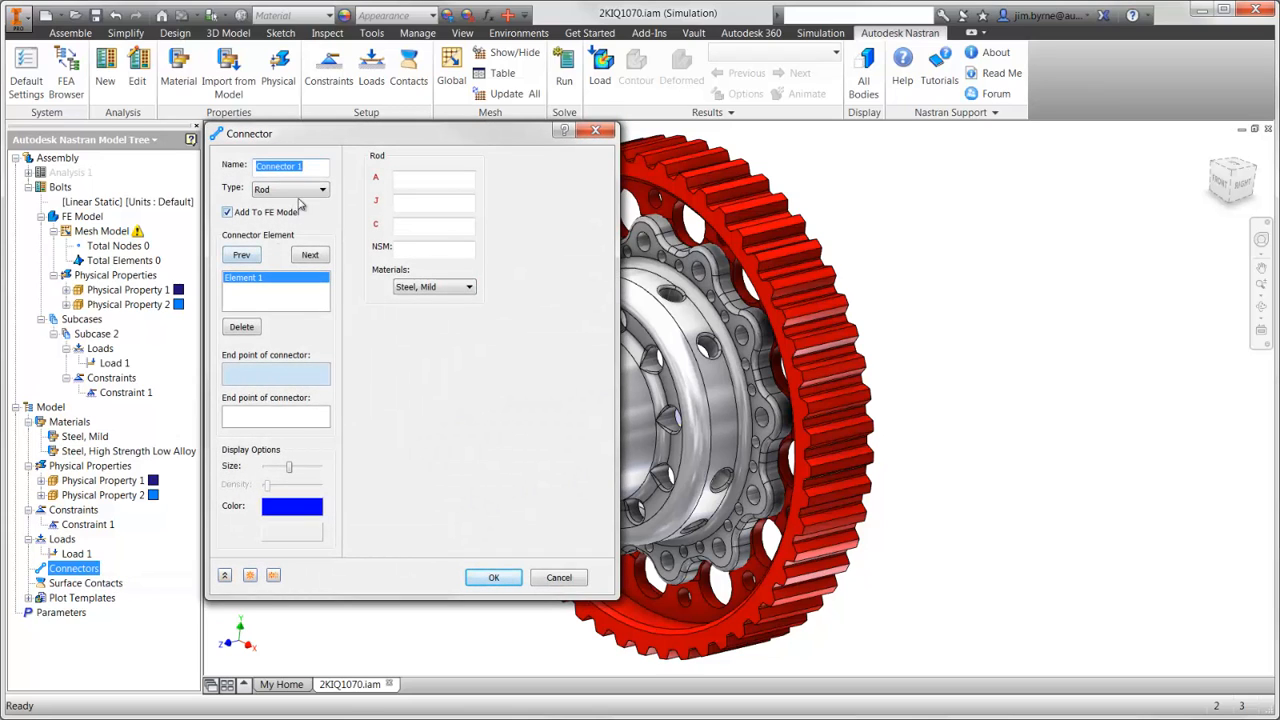
{"action": "left_click", "coordinate": [310, 190]}
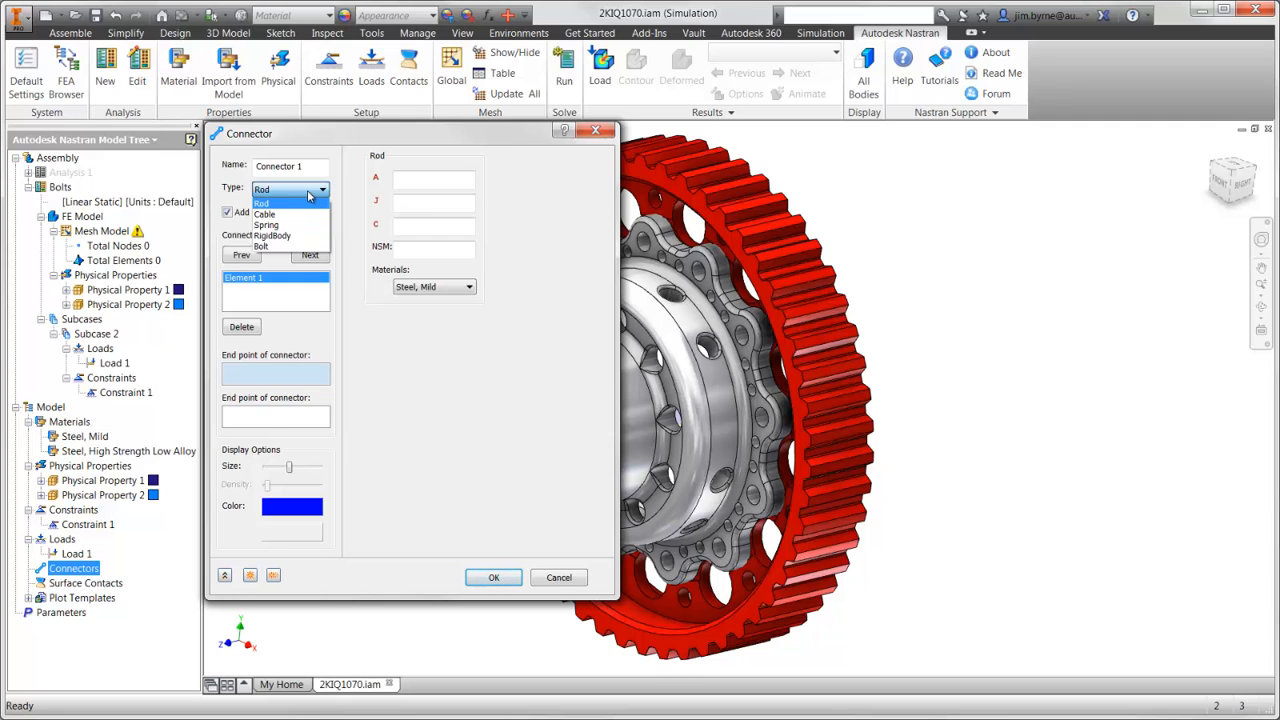
{"action": "left_click", "coordinate": [292, 247]}
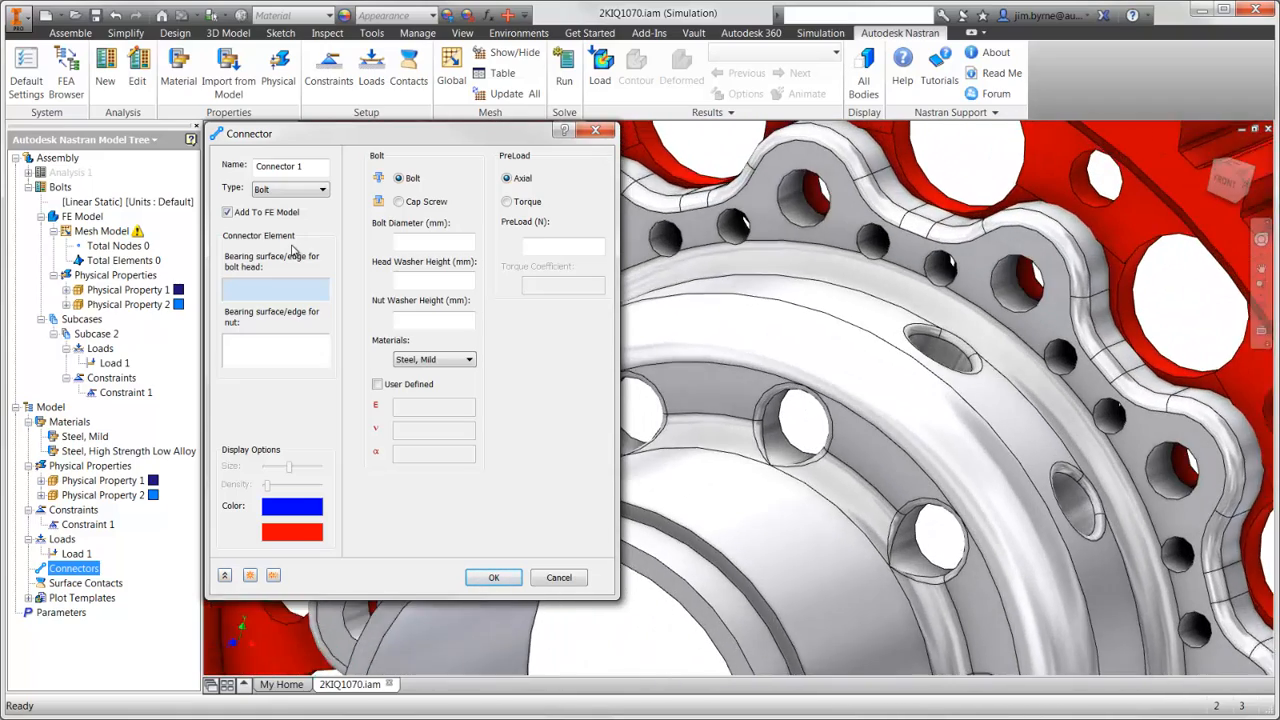
{"action": "left_click", "coordinate": [795, 195]}
{"action": "left_click", "coordinate": [790, 215]}
{"action": "left_click", "coordinate": [273, 575]}
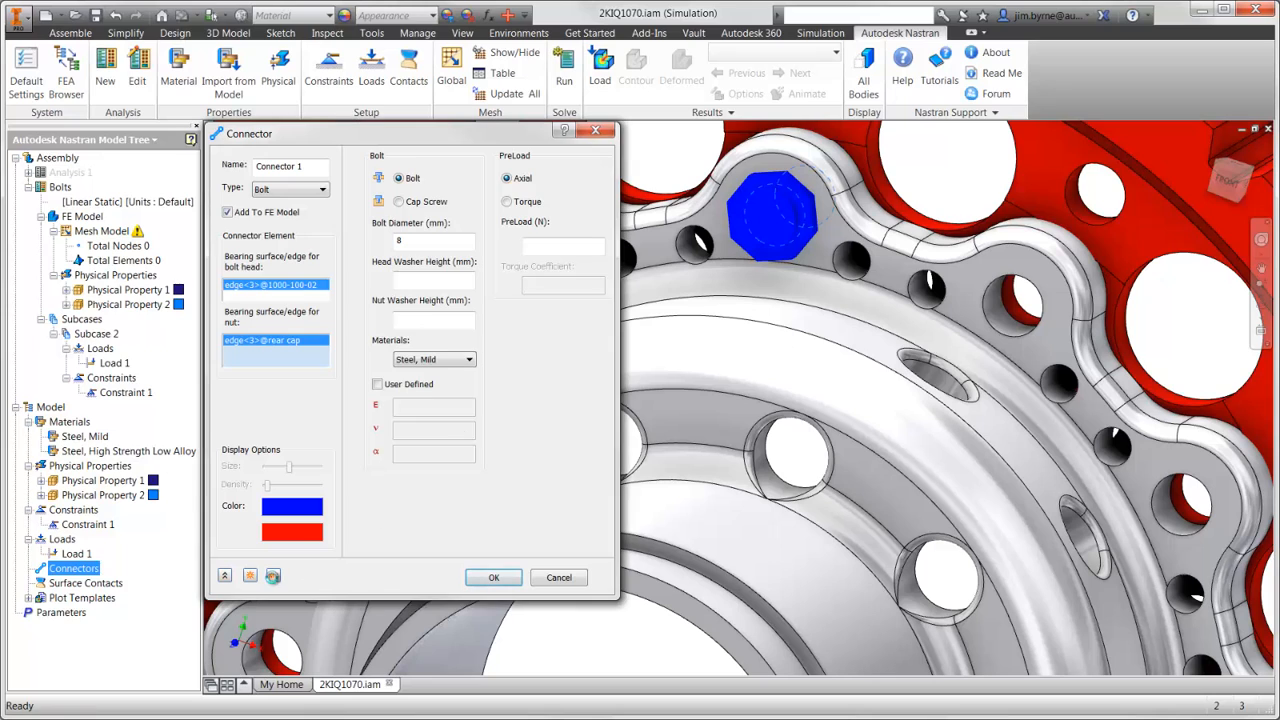
- Add two more 8 mm Steel, Mild bolt connectors between the gear and rear cap through the next two lobe holes
{"action": "left_click", "coordinate": [1022, 314]}
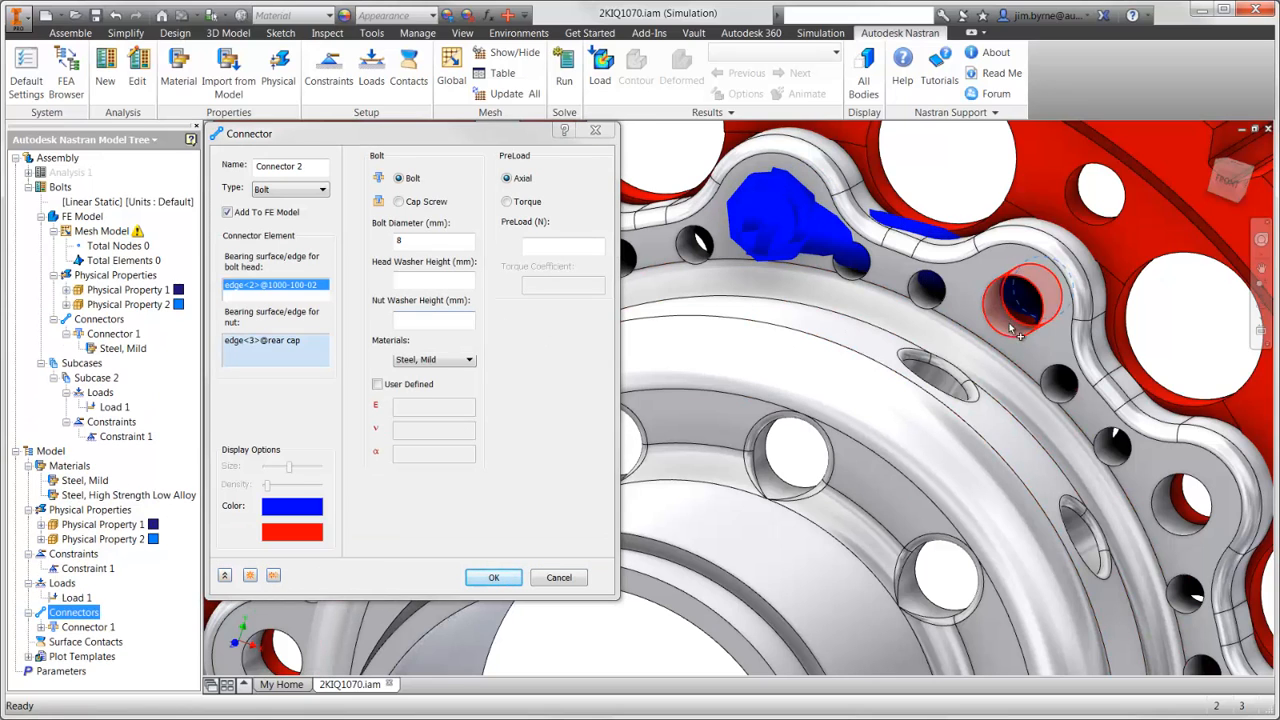
{"action": "left_click", "coordinate": [1020, 318]}
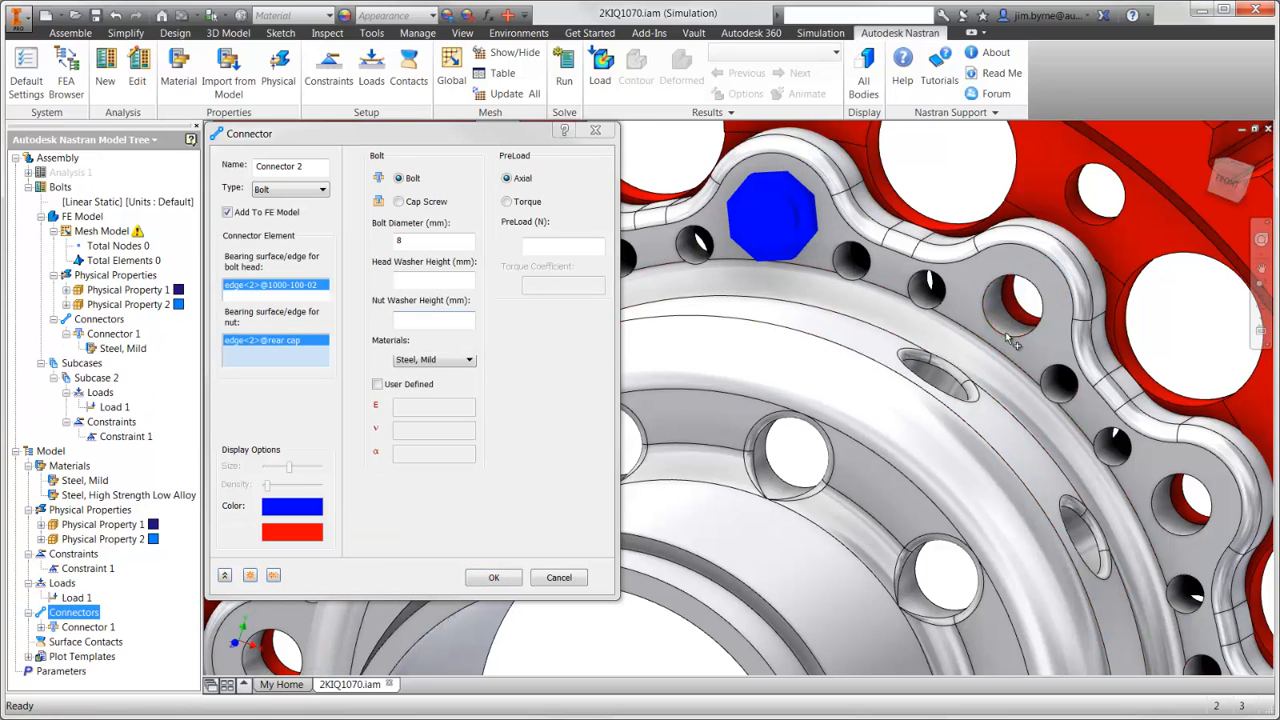
{"action": "left_click", "coordinate": [263, 286]}
{"action": "left_click", "coordinate": [1196, 512]}
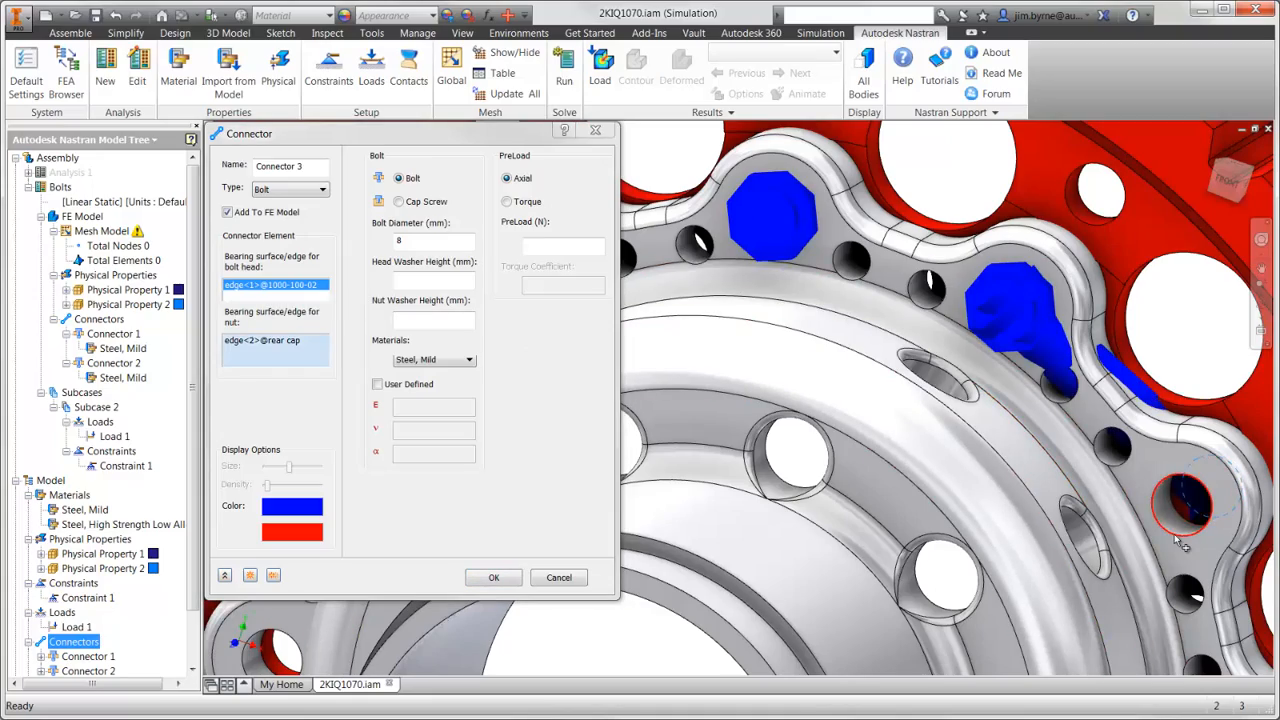
{"action": "left_click", "coordinate": [1174, 534]}
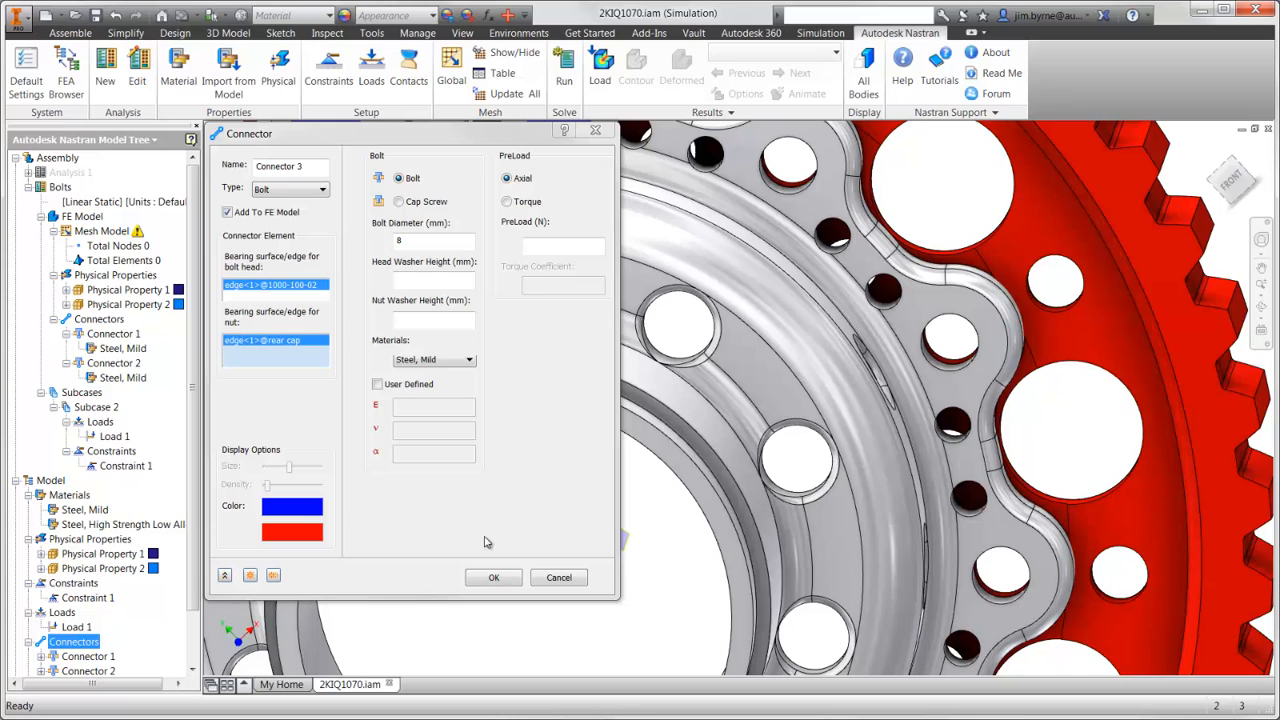
{"action": "left_click", "coordinate": [250, 575]}
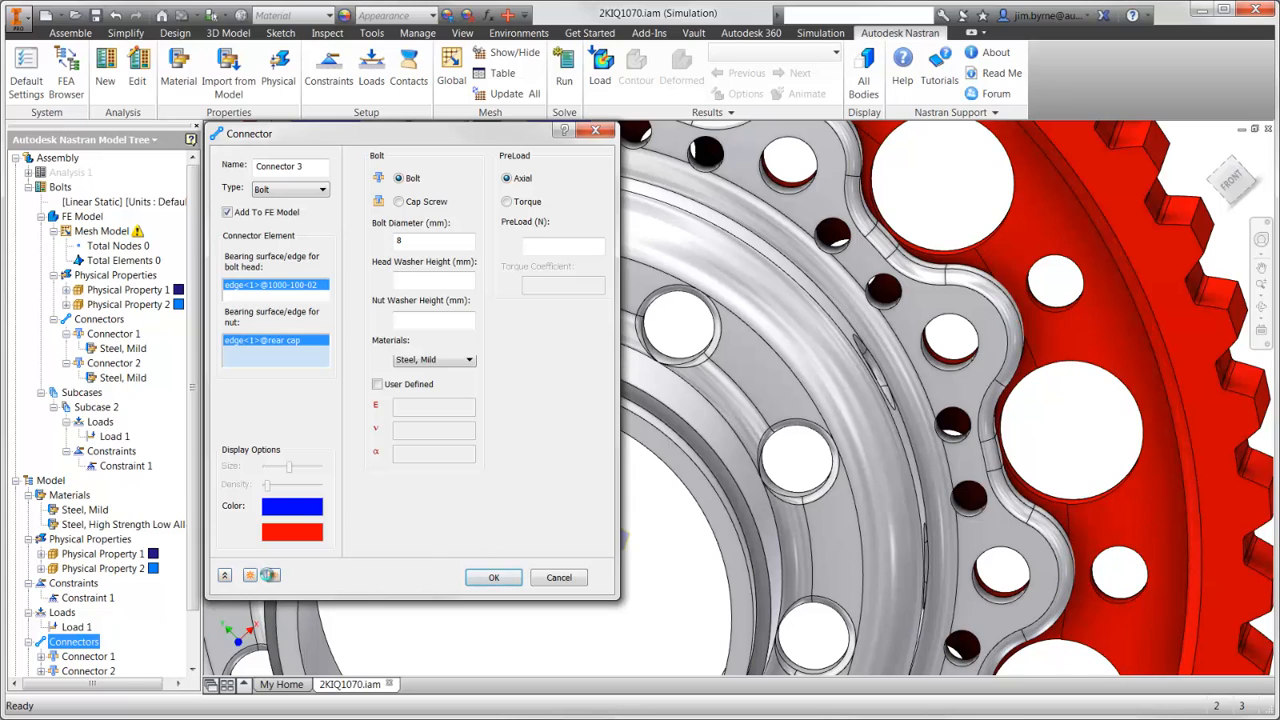
- Duplicate the 8 mm Steel, Mild bolt connector through the remaining lobe holes until all twelve connectors are defined
{"action": "left_click", "coordinate": [788, 188]}
{"action": "left_click", "coordinate": [792, 190]}
{"action": "left_click", "coordinate": [278, 576]}
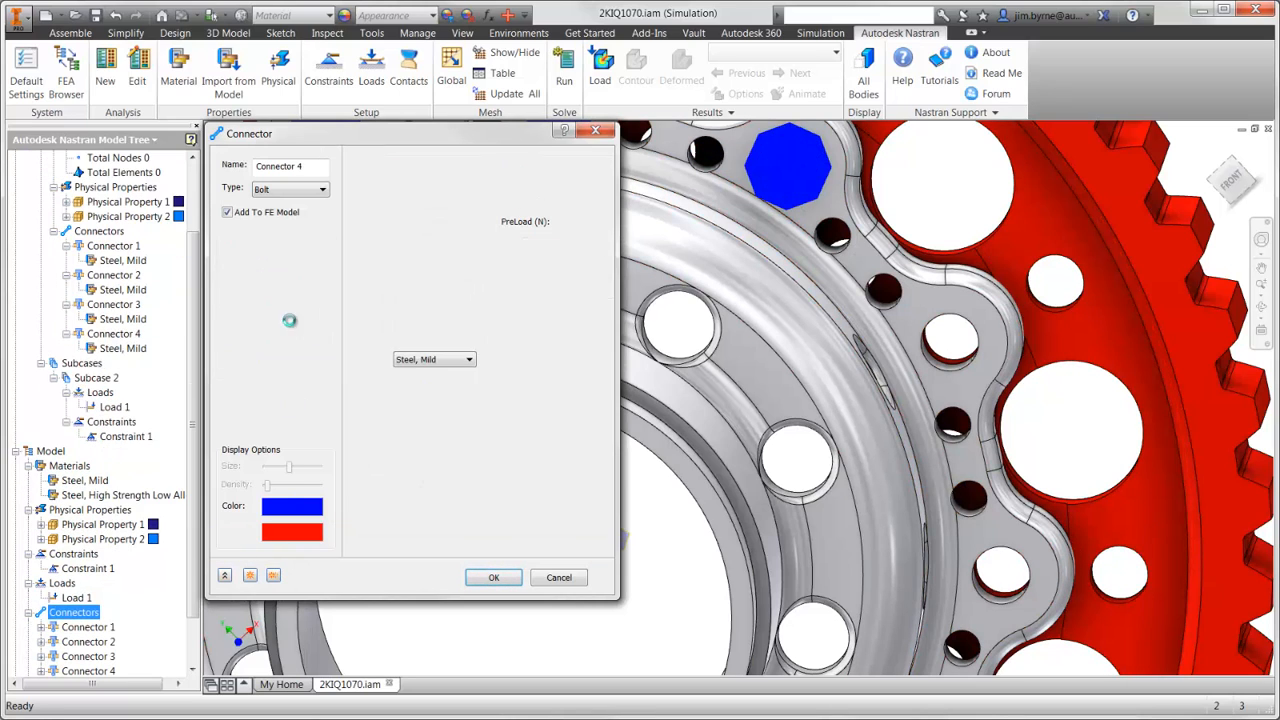
{"action": "left_click", "coordinate": [955, 378]}
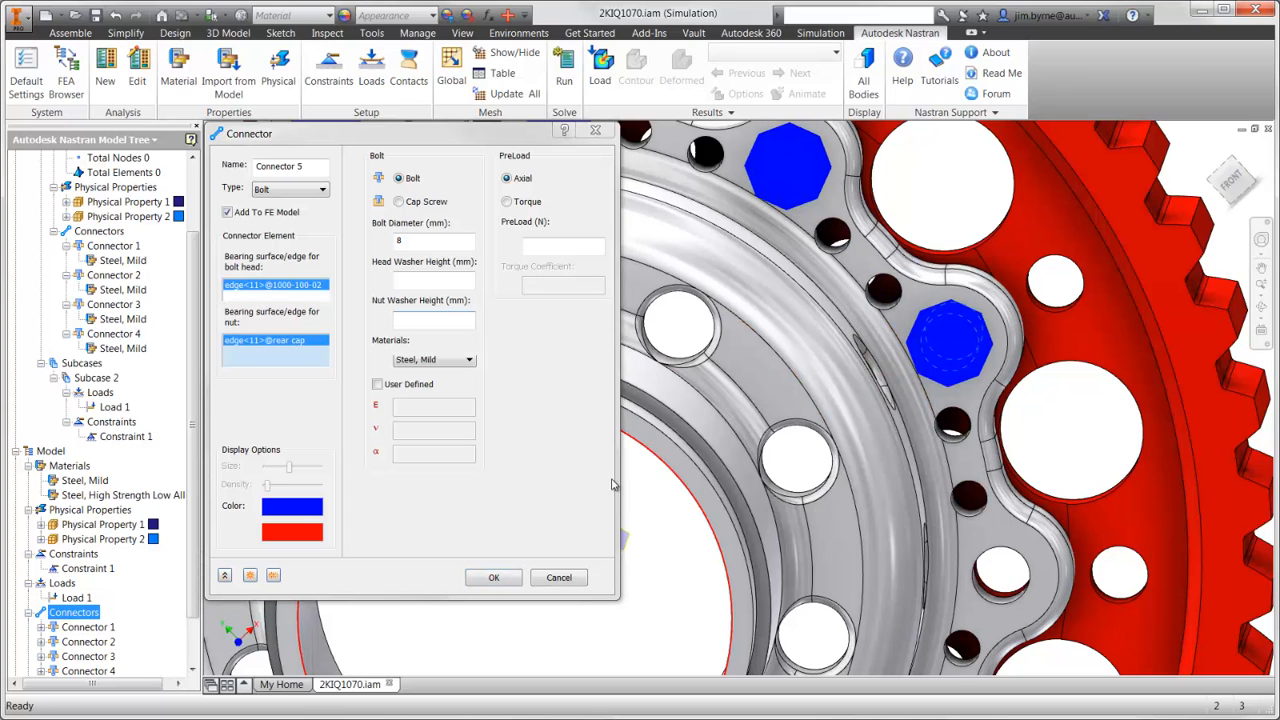
{"action": "left_click", "coordinate": [273, 575]}
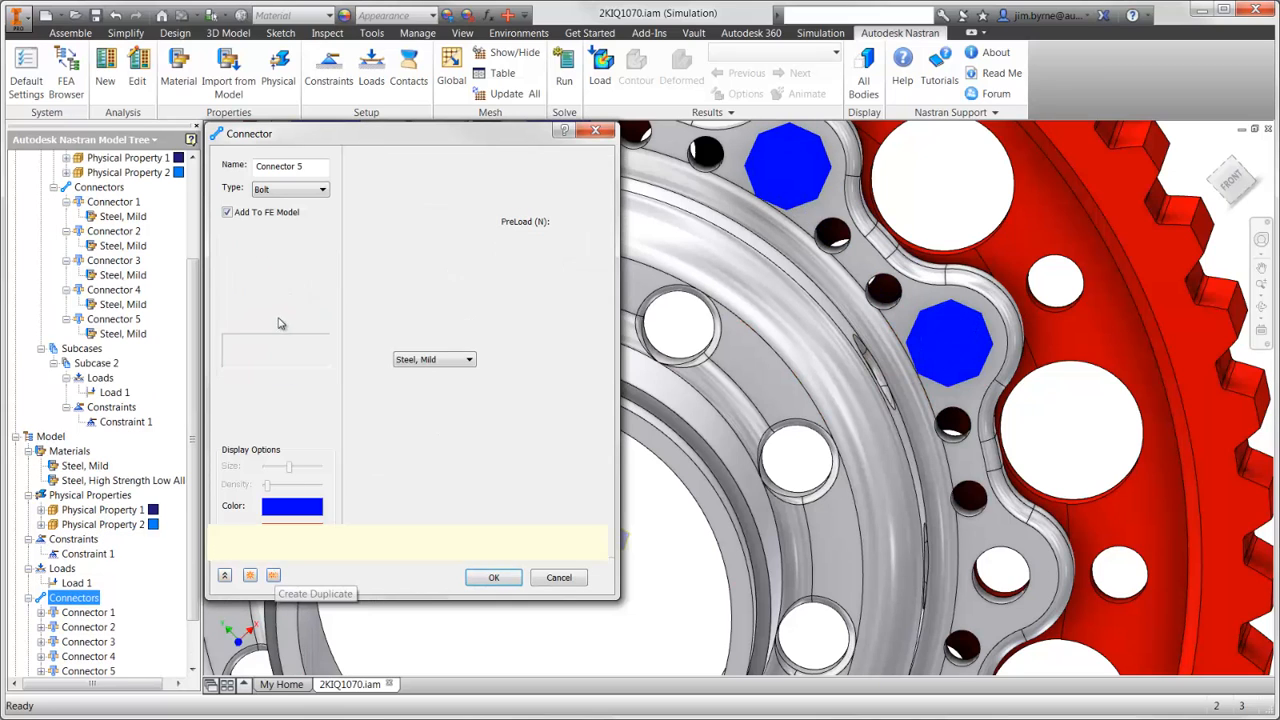
{"action": "left_click", "coordinate": [1004, 608]}
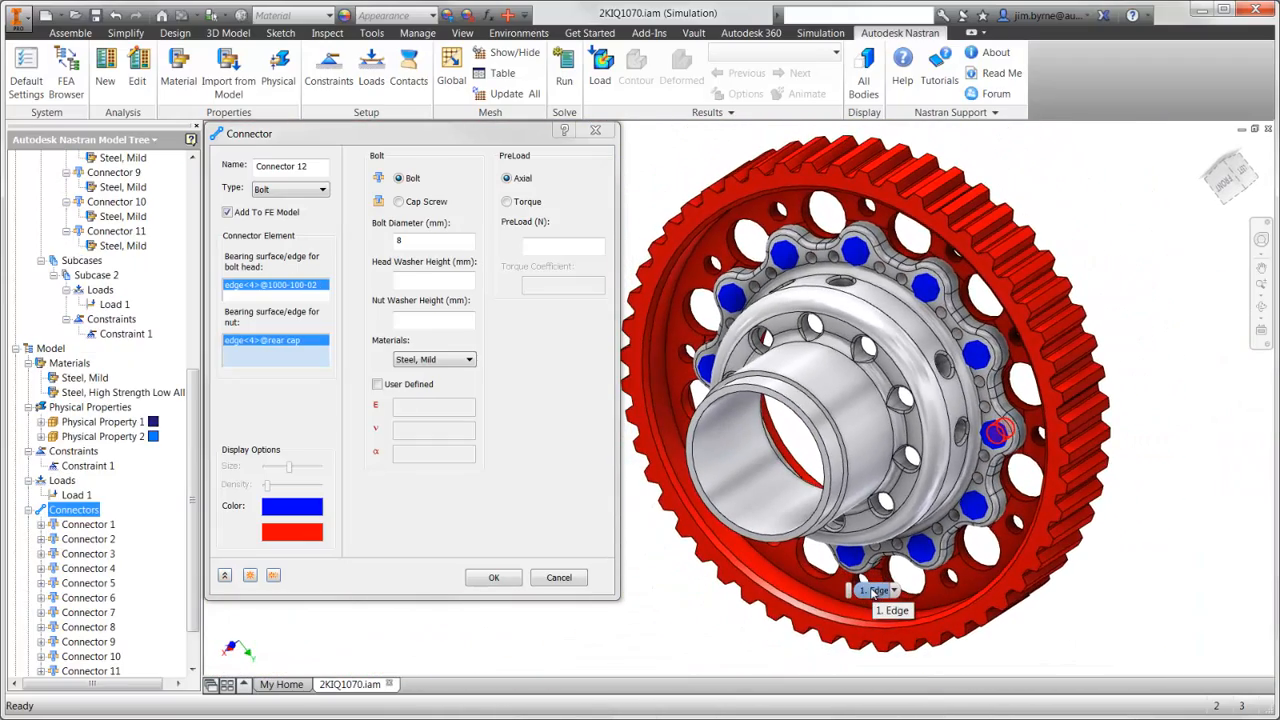
{"action": "left_click", "coordinate": [507, 578]}
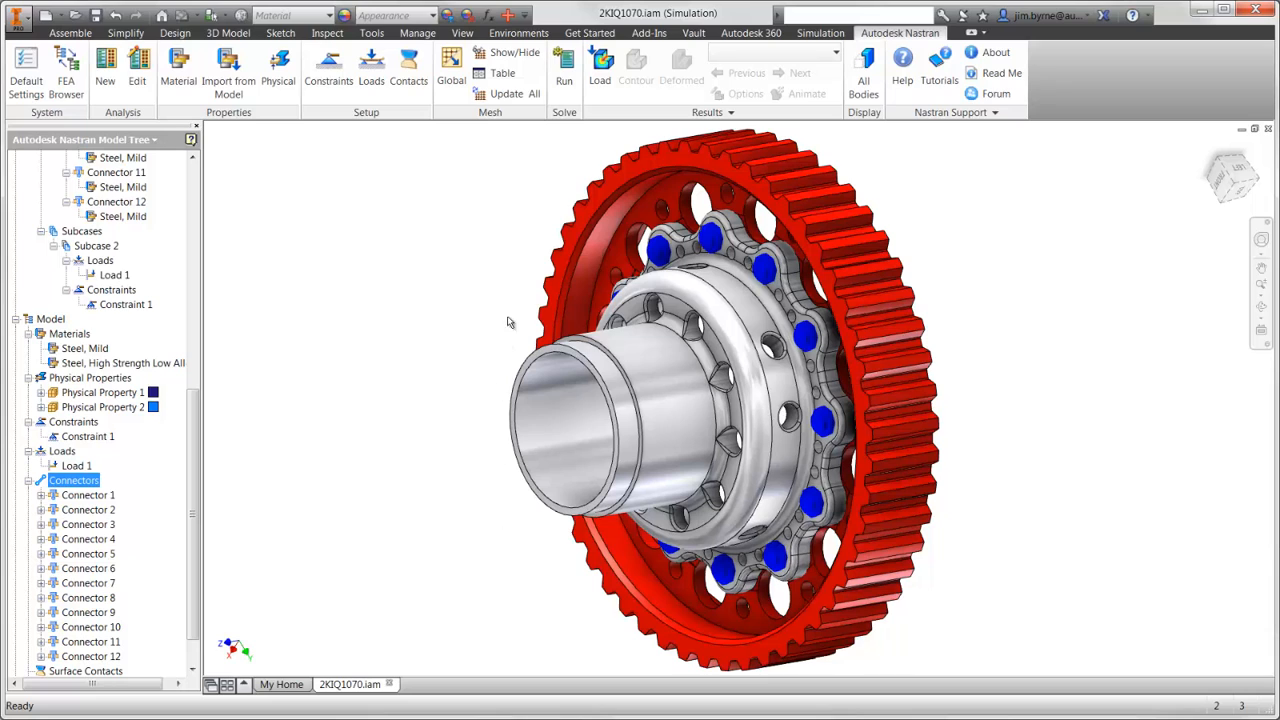
- Mesh the assembly with a global element size of 5 mm and run the Nastran solution
{"action": "left_click", "coordinate": [452, 78]}
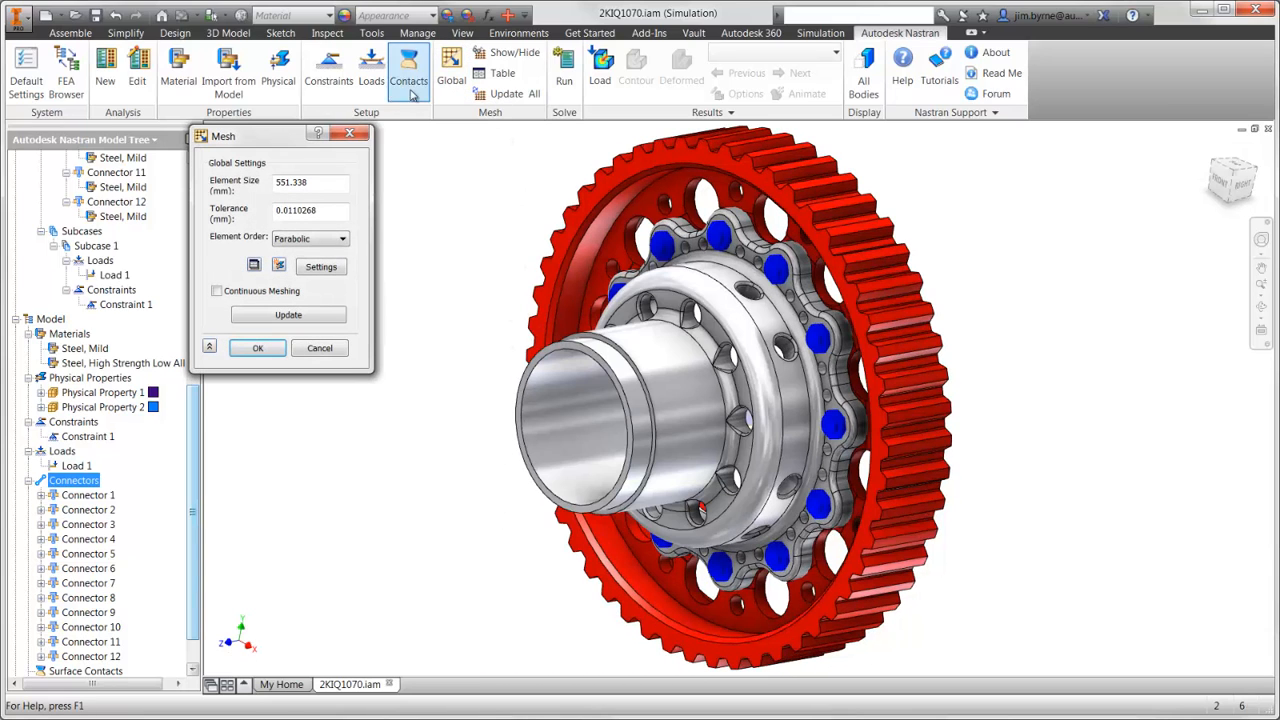
{"action": "left_click_drag", "start_coordinate": [319, 184], "coordinate": [250, 204]}
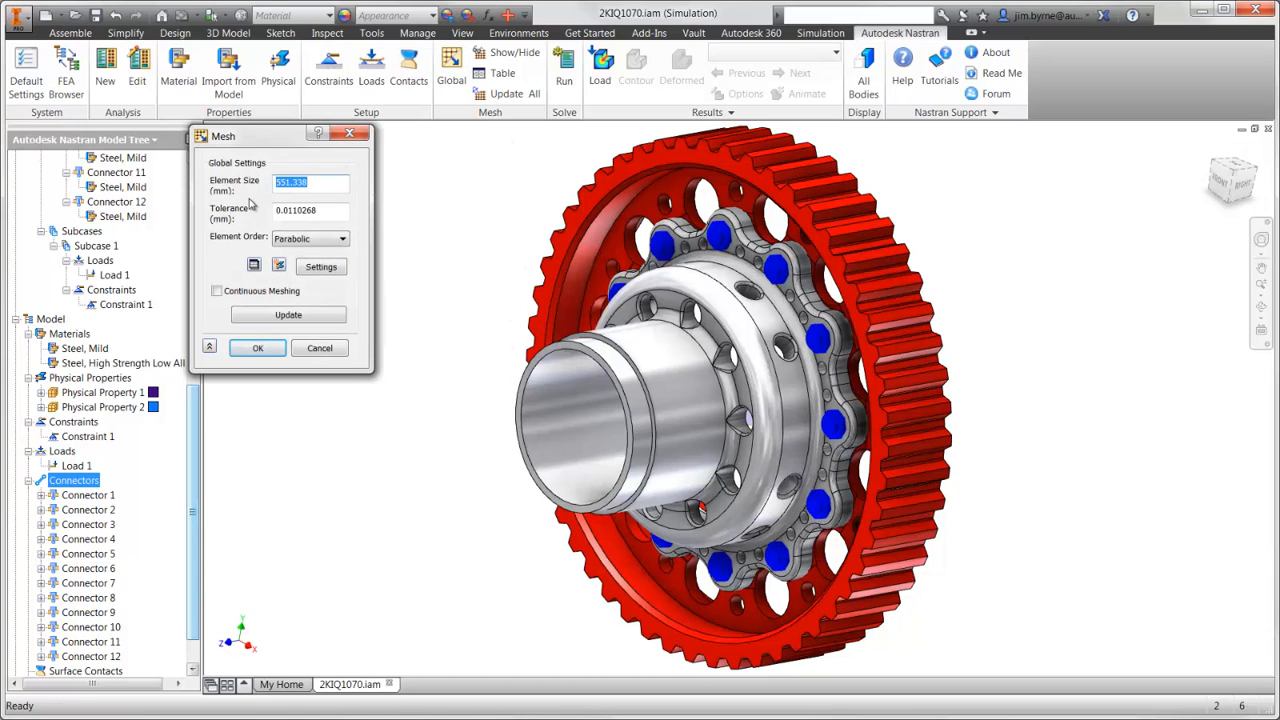
{"action": "type", "text": "5"}
{"action": "key", "text": "Return"}
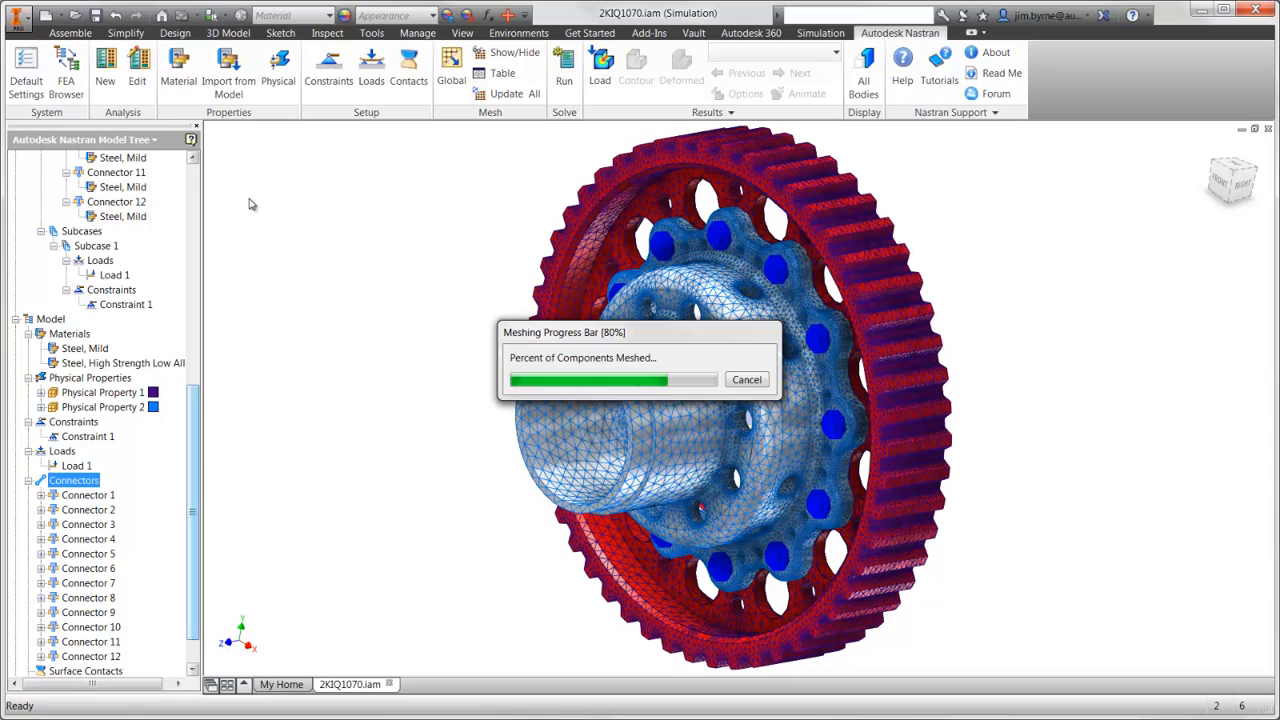
{"action": "left_click", "coordinate": [563, 84]}
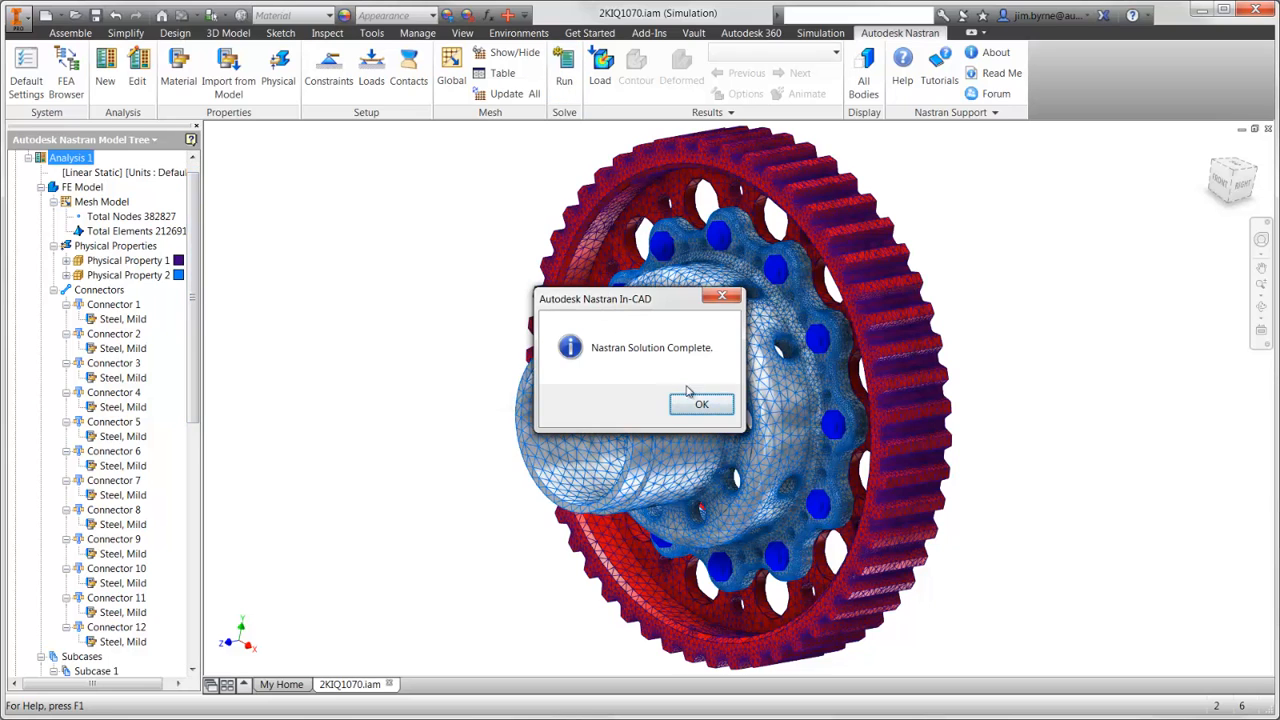
{"action": "left_click", "coordinate": [688, 402]}
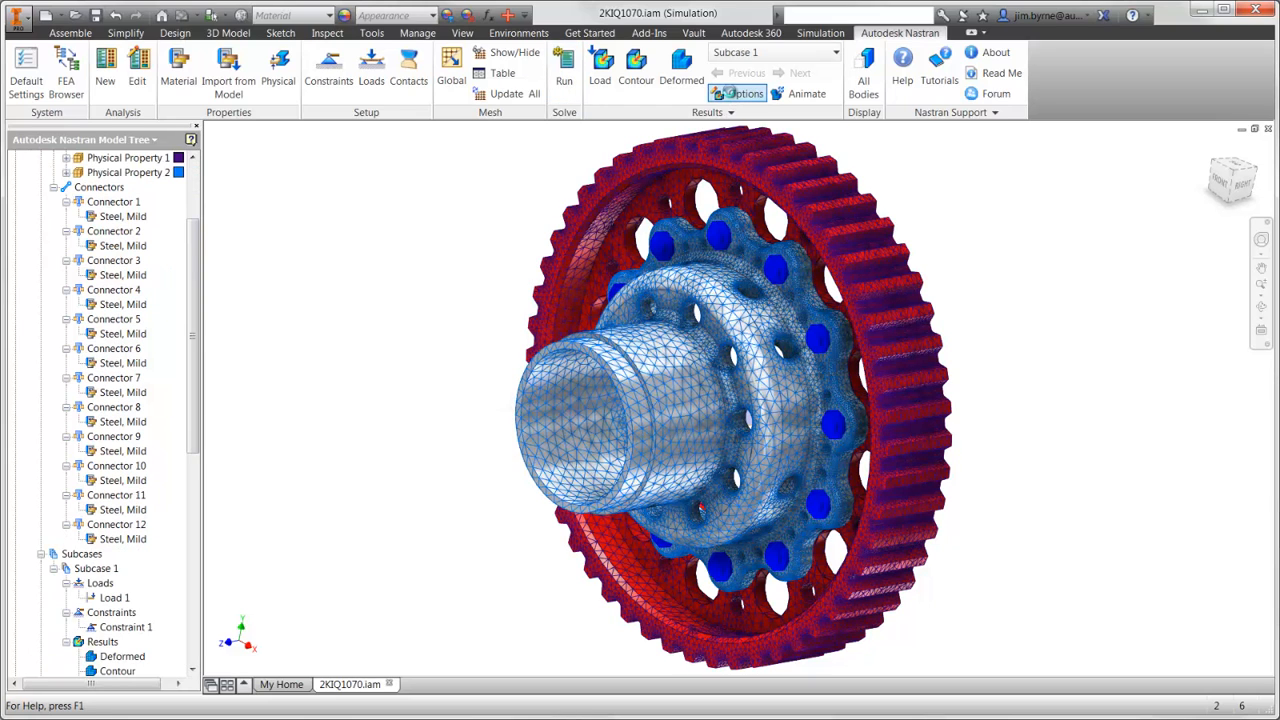
- Set the contour result data to SOLID VON MISES with a specified data maximum of 250
{"action": "left_click", "coordinate": [737, 93]}
{"action": "left_click_drag", "start_coordinate": [422, 137], "coordinate": [1125, 143]}
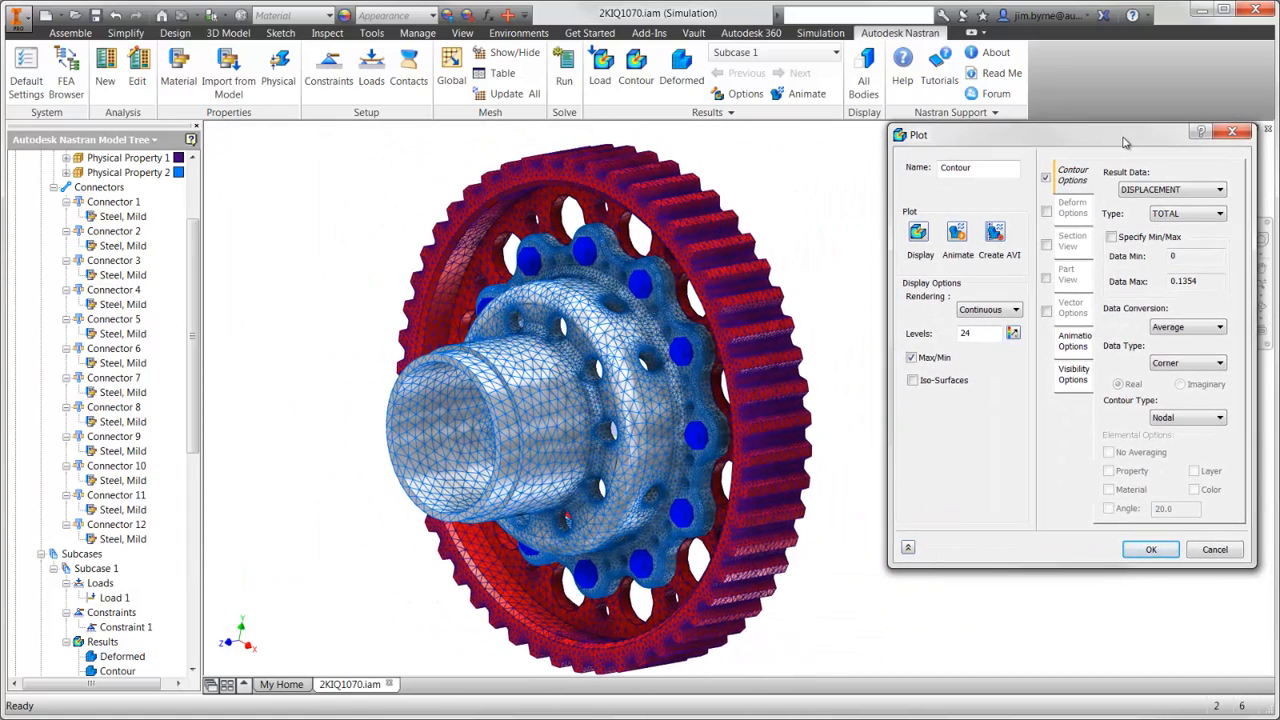
{"action": "left_click", "coordinate": [1155, 190]}
{"action": "scroll", "coordinate": [1180, 400], "scroll_direction": "down", "scroll_amount": 8}
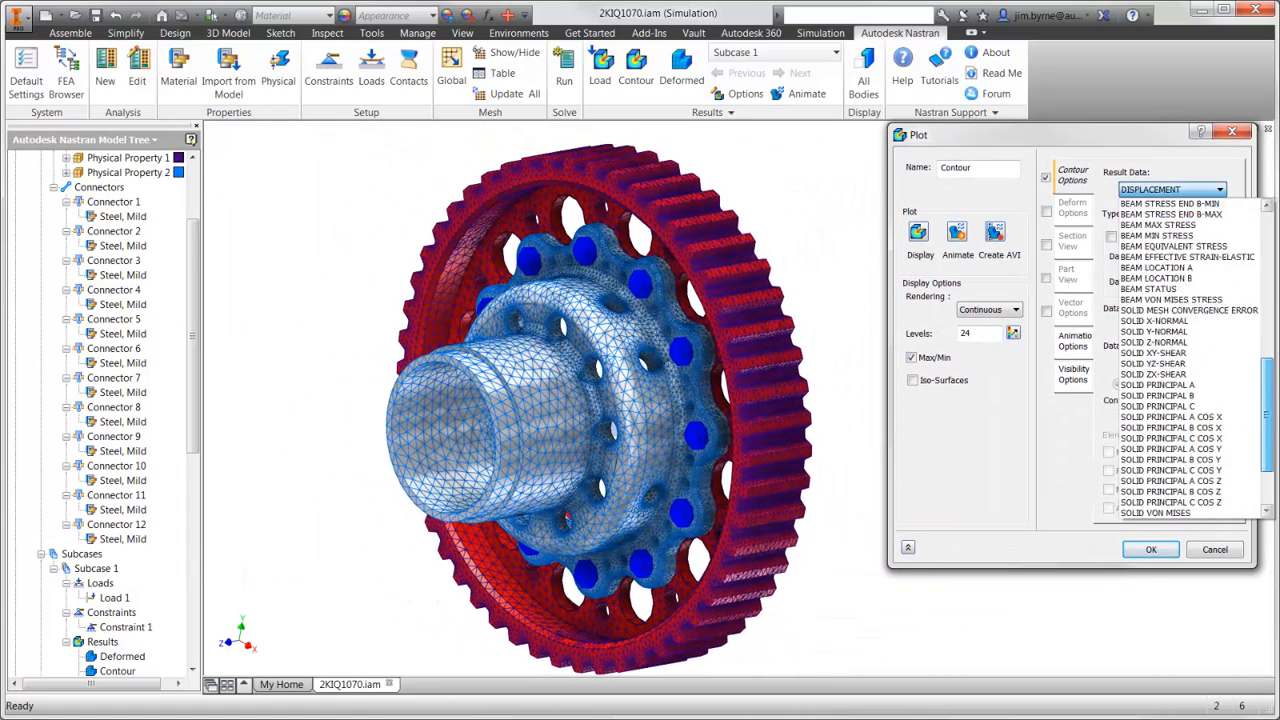
{"action": "left_click", "coordinate": [1180, 429]}
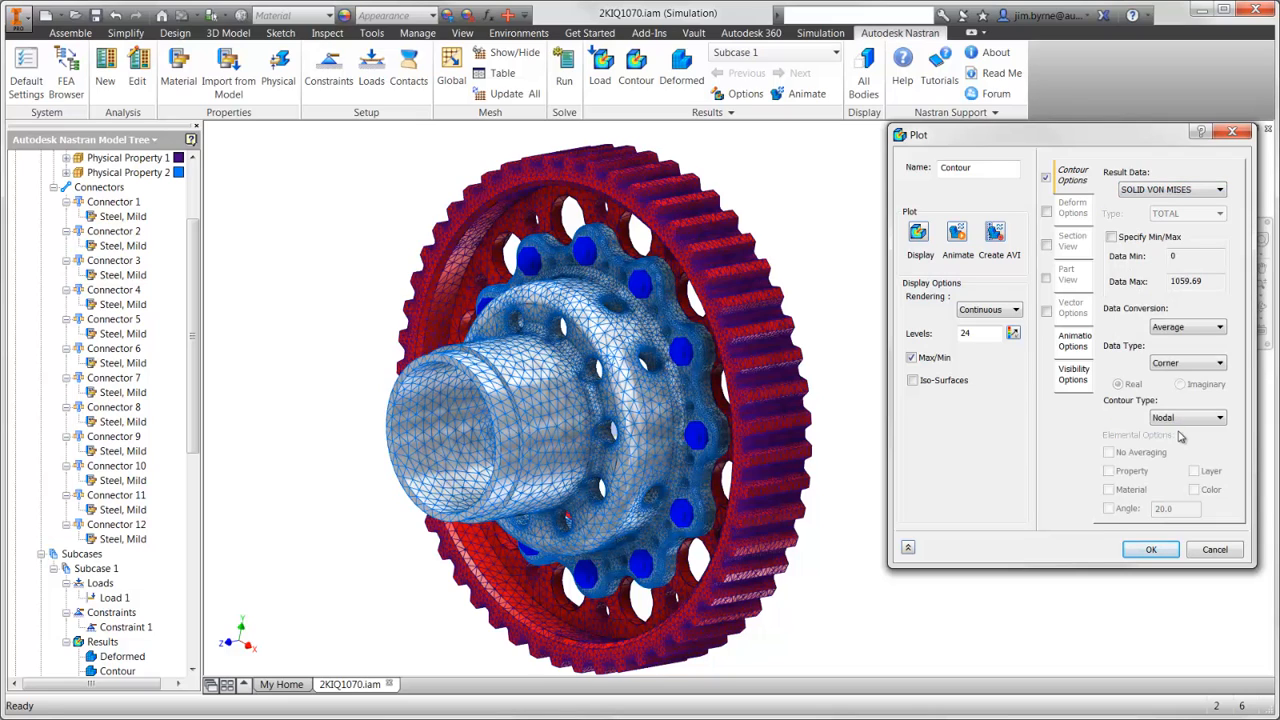
{"action": "left_click", "coordinate": [1111, 237]}
{"action": "double_click", "coordinate": [1205, 282]}
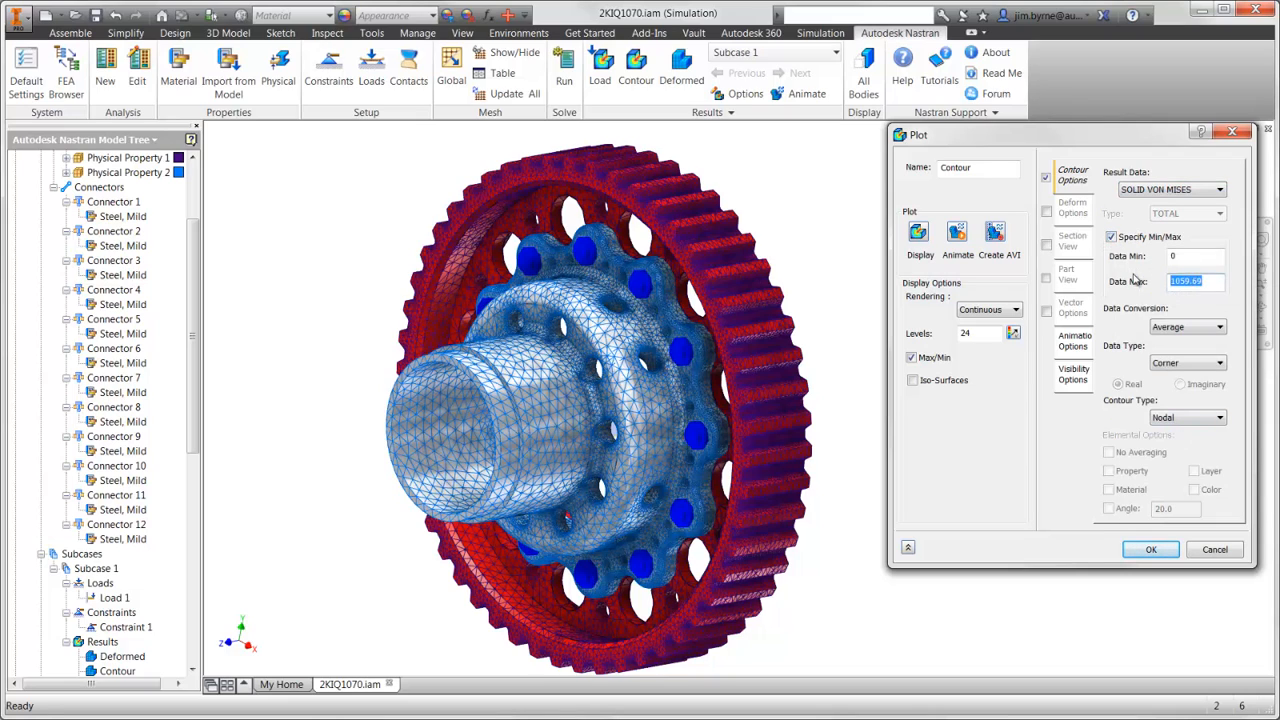
{"action": "type", "text": "10"}
- Hide all element edges, loads, constraints and connectors, and display the stress contour
{"action": "left_click", "coordinate": [1073, 378]}
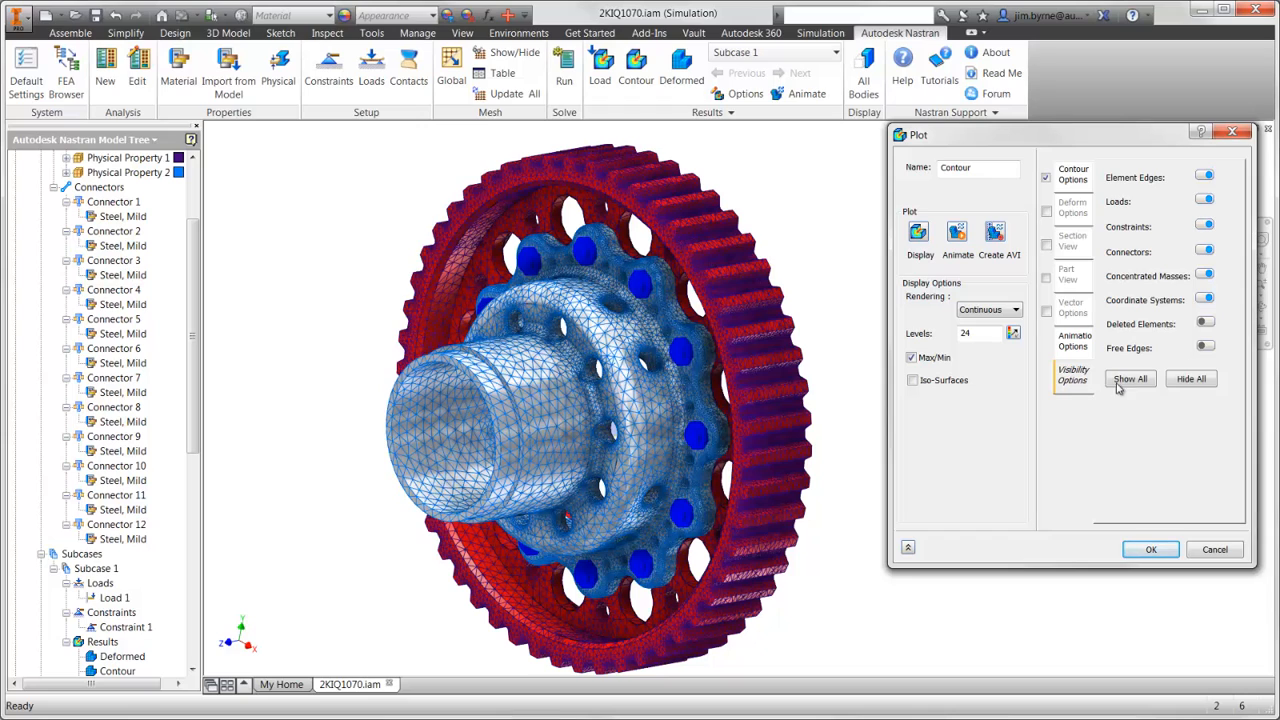
{"action": "left_click", "coordinate": [1190, 379]}
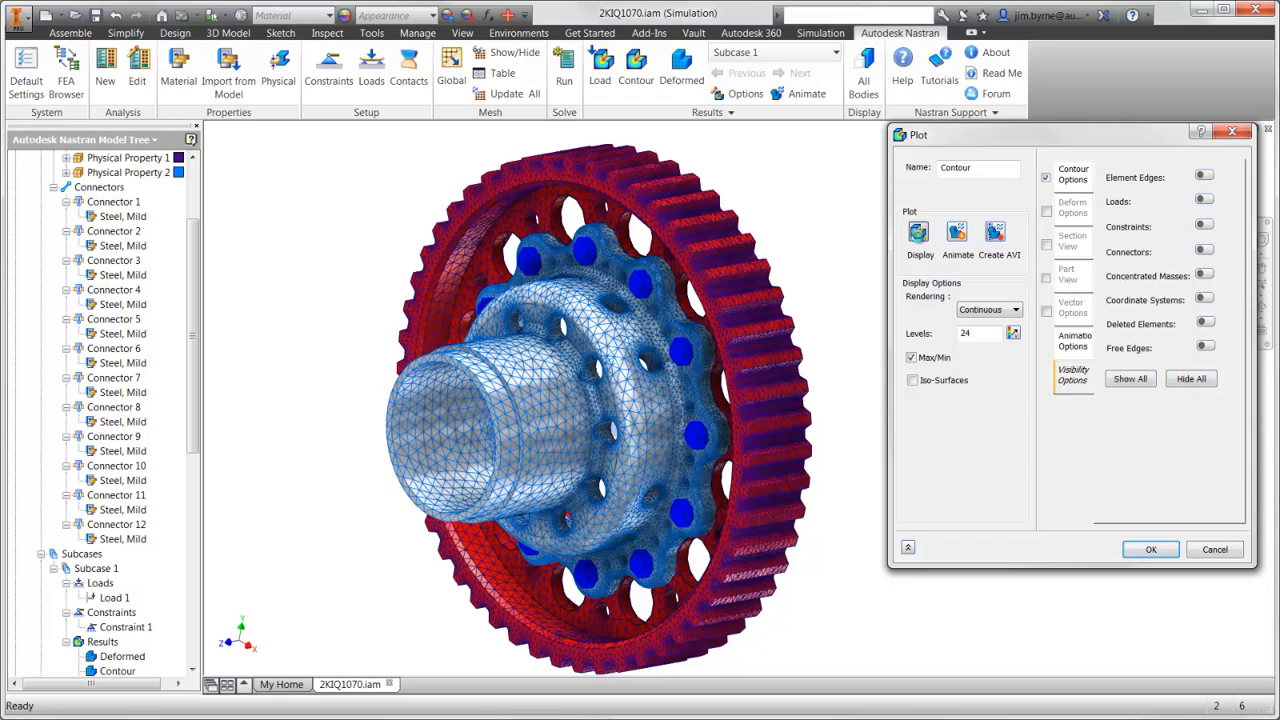
{"action": "left_click", "coordinate": [918, 236]}
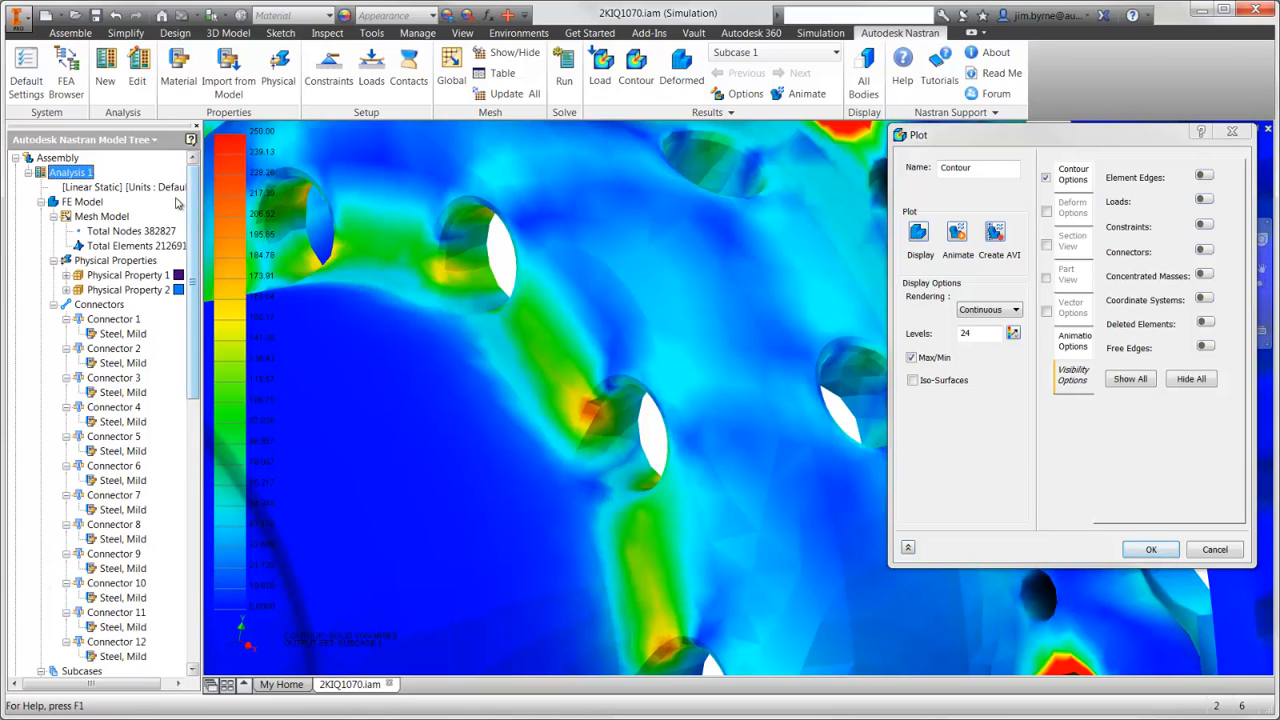
- Probe the nodal von Mises stress at the hot spot beside a hub hole, and end the node query
{"action": "left_click", "coordinate": [130, 231]}
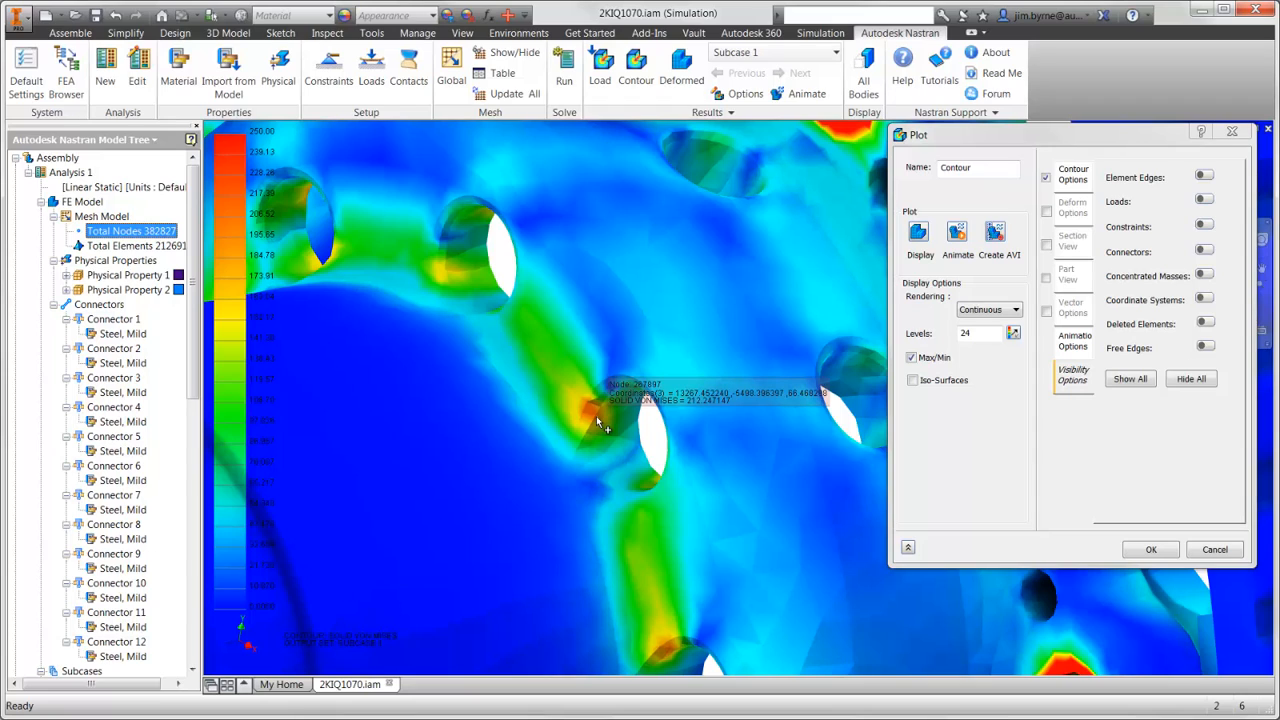
{"action": "right_click", "coordinate": [163, 229]}
{"action": "left_click", "coordinate": [180, 238]}
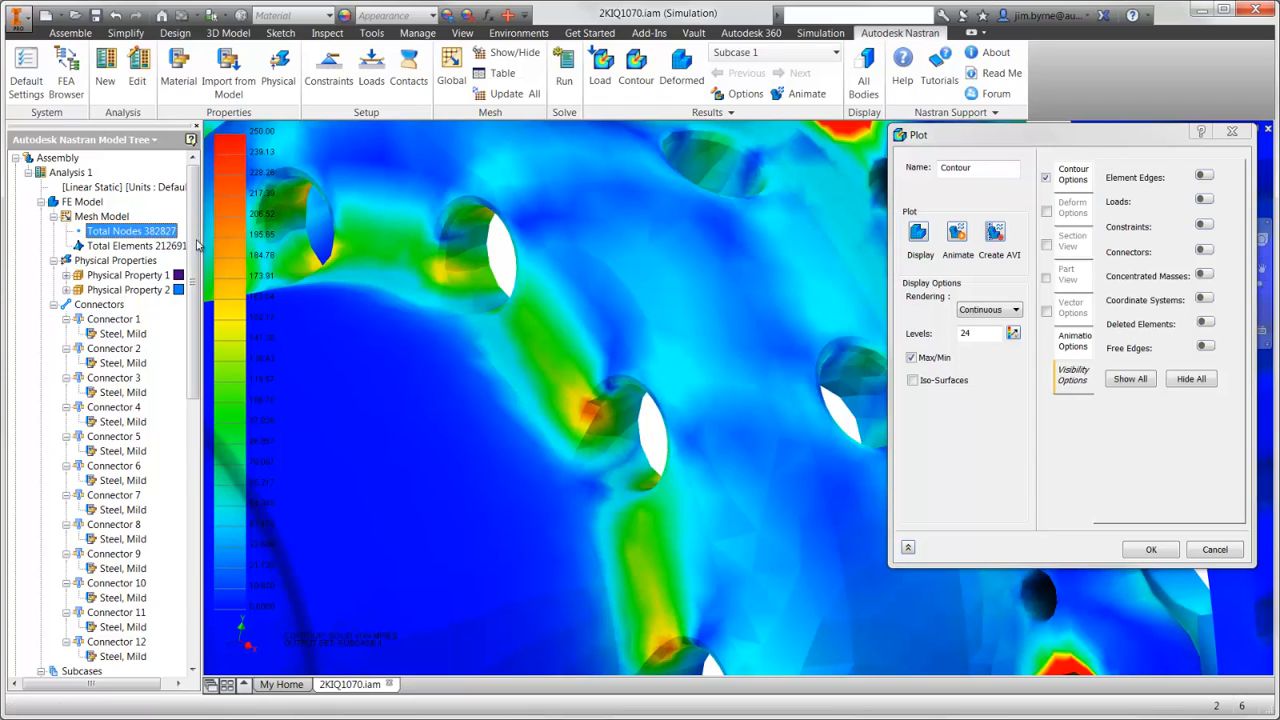
- Animate the stress plot with total displacement deformation at 10 percent, and turn the deformation off again
{"action": "left_click", "coordinate": [1049, 212]}
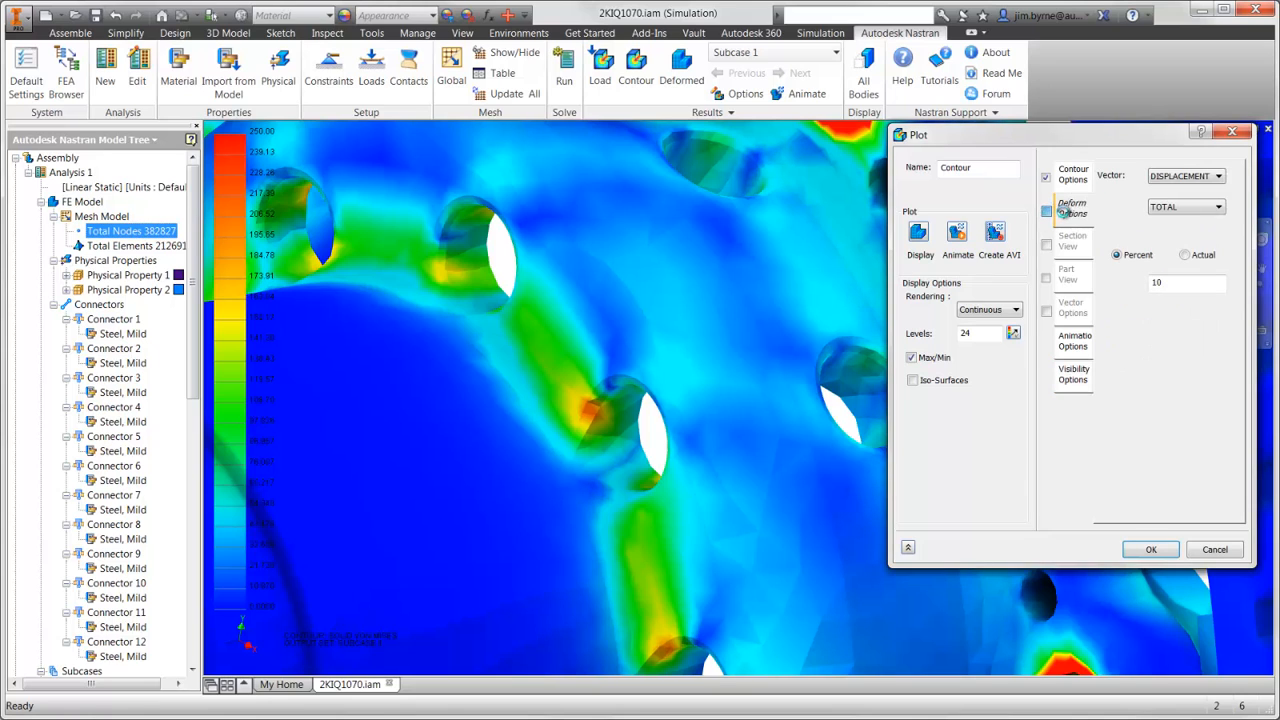
{"action": "left_click", "coordinate": [1047, 211]}
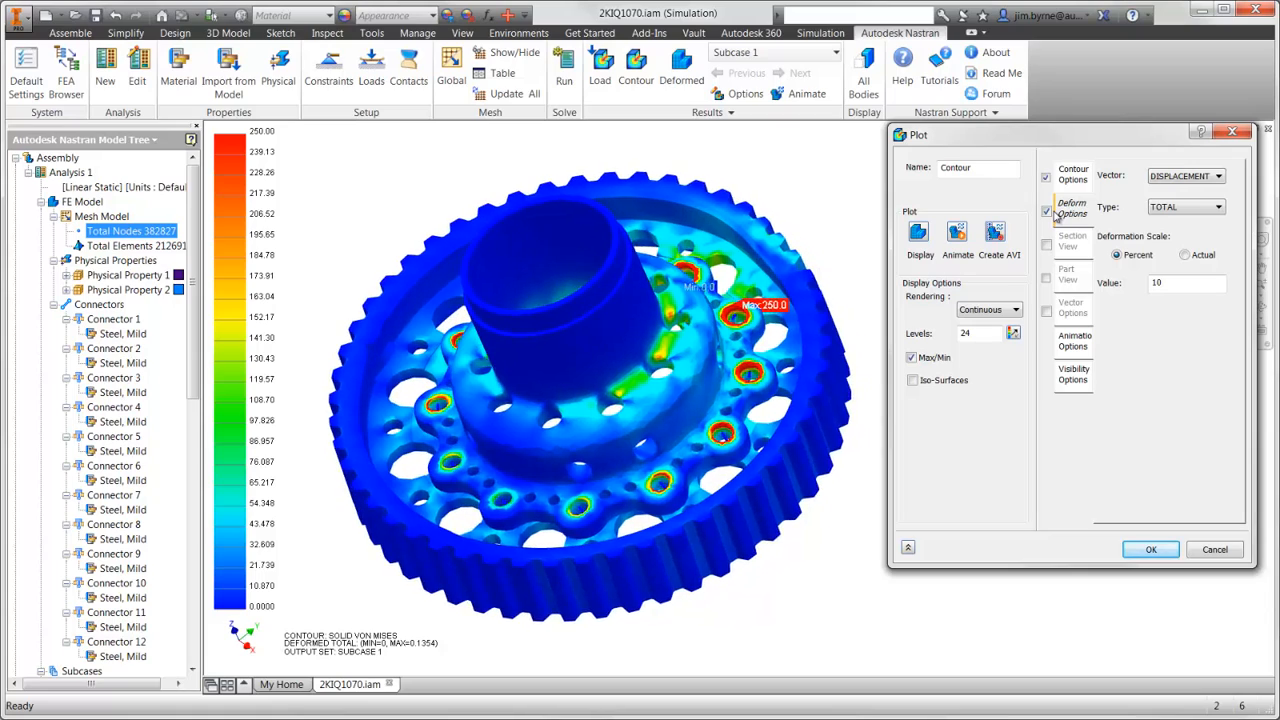
{"action": "left_click", "coordinate": [958, 234]}
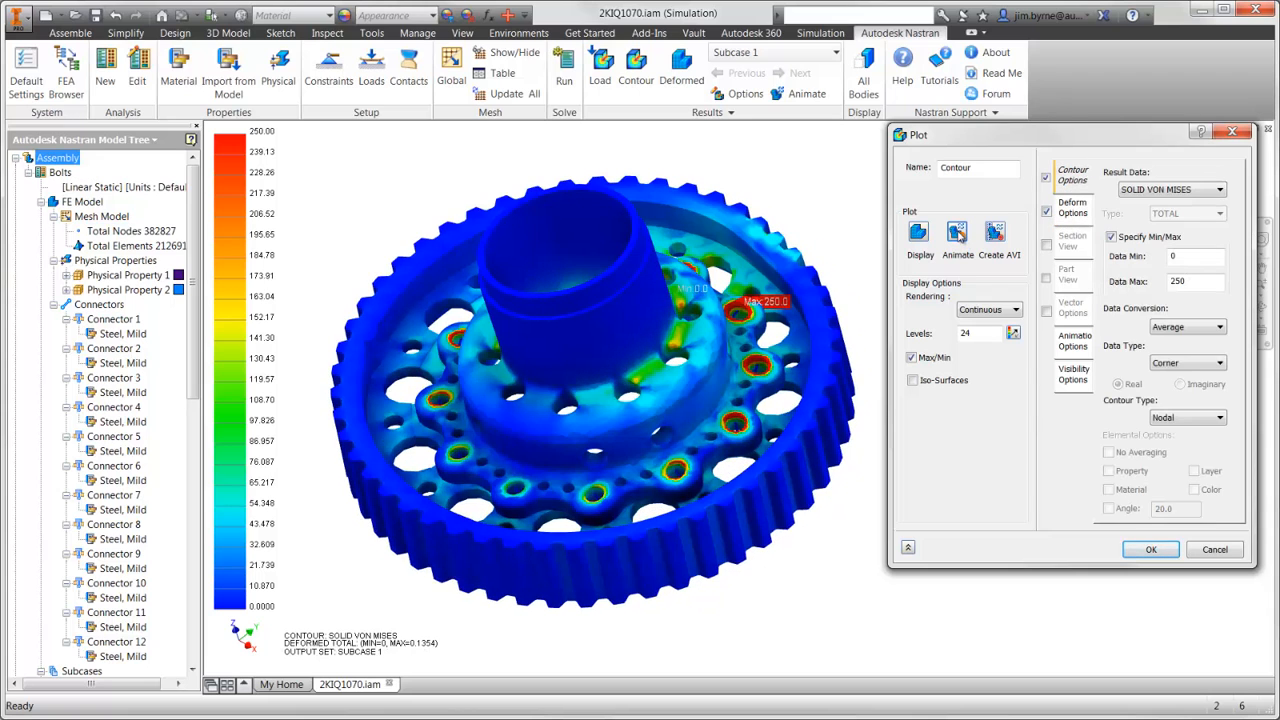
{"action": "left_click", "coordinate": [1046, 211]}
- Plot the BEAM FORCE END A-X contour and check its data maximum for the bolt tensile force
{"action": "left_click", "coordinate": [1178, 190]}
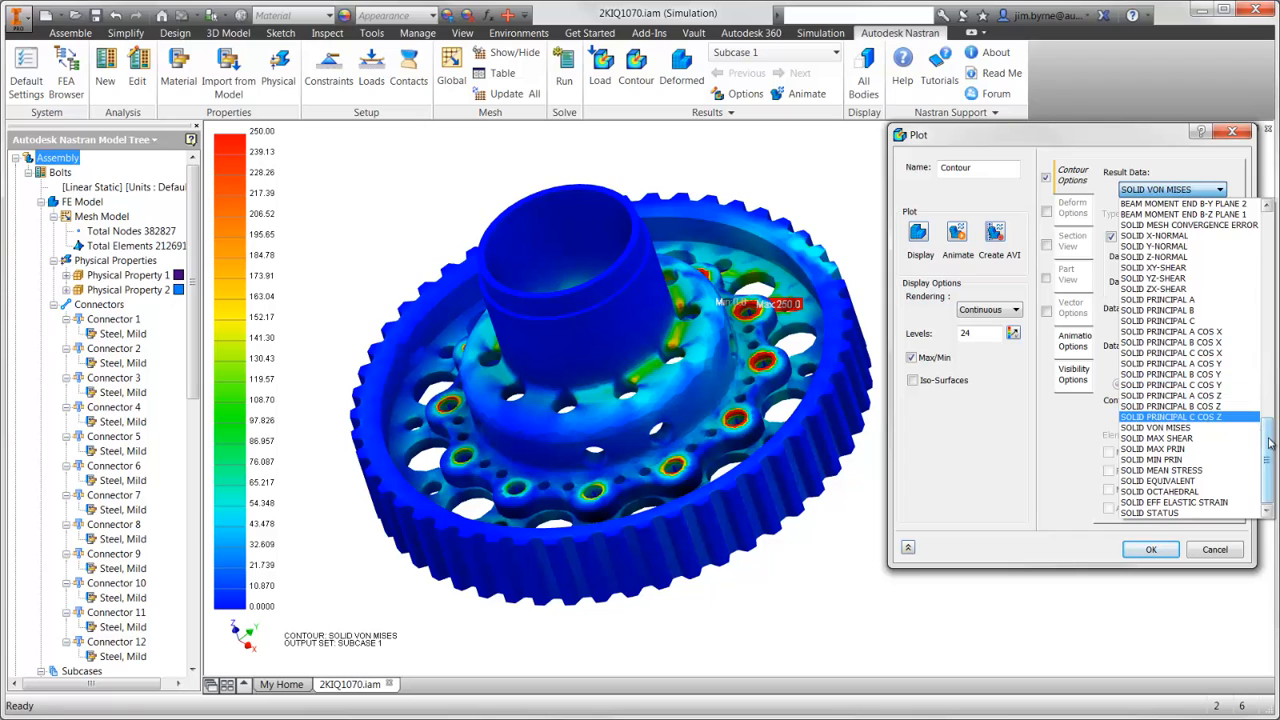
{"action": "scroll", "coordinate": [1270, 443], "scroll_direction": "up", "scroll_amount": 5}
{"action": "left_click", "coordinate": [1207, 352]}
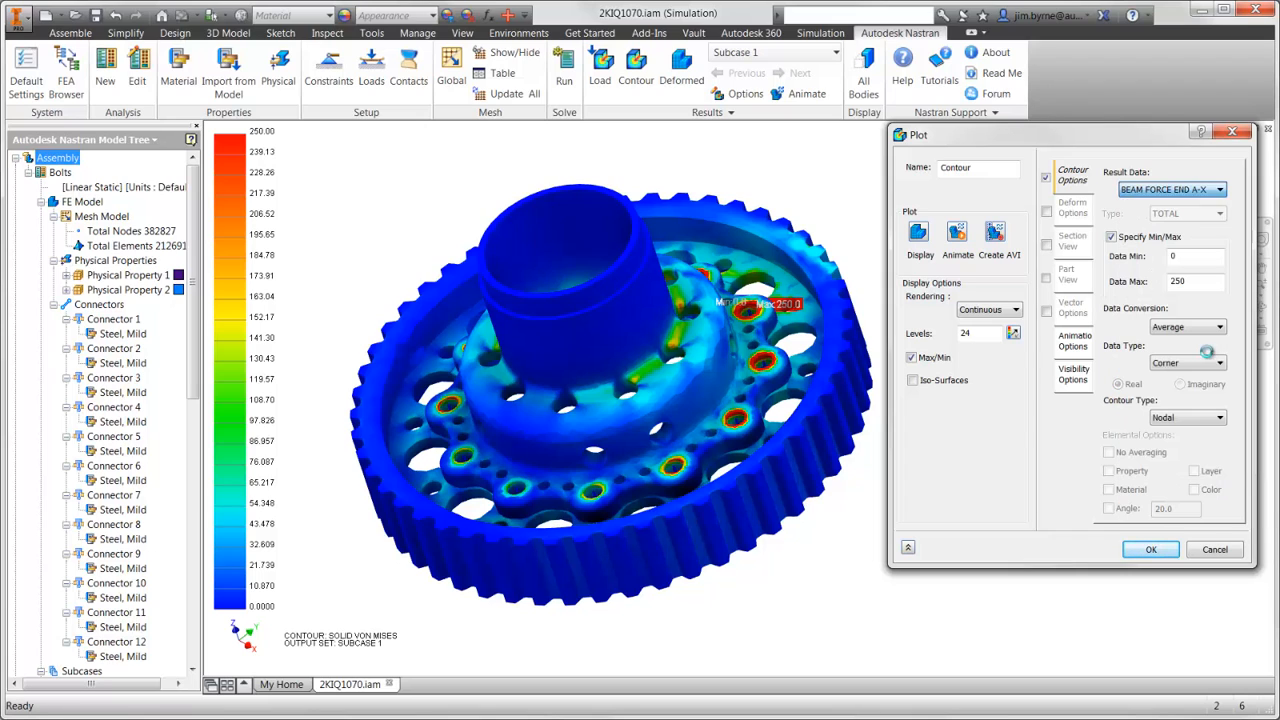
{"action": "double_click", "coordinate": [1166, 288]}
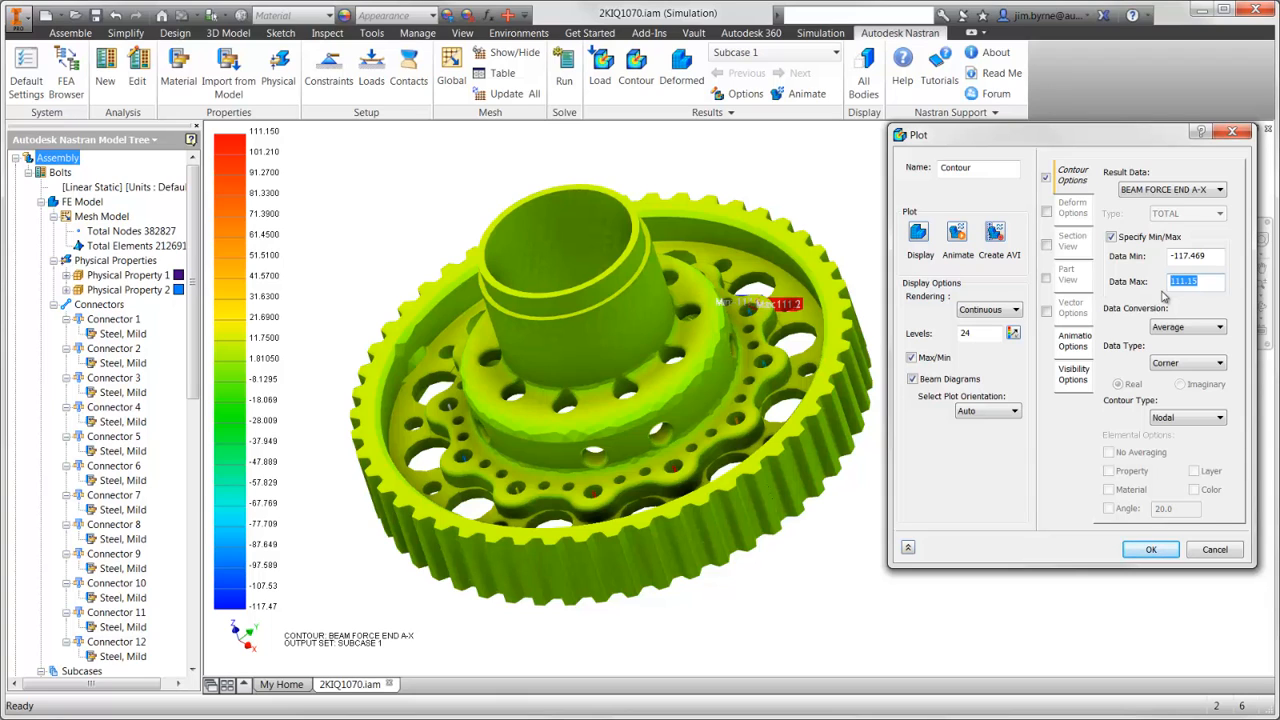
- Plot the BEAM FORCE END A-Y PLANE 1 contour and probe the element force of a bolt in a lobe hole
{"action": "left_click", "coordinate": [1195, 195]}
{"action": "left_click", "coordinate": [1195, 210]}
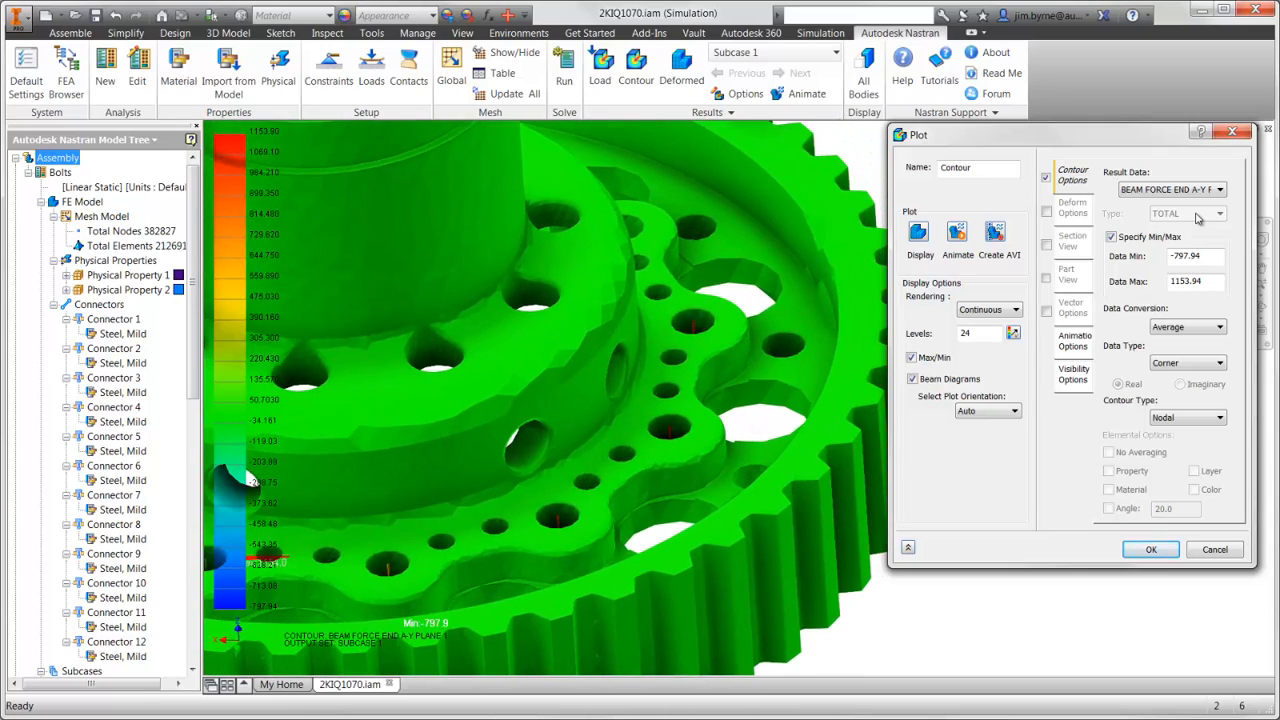
{"action": "right_click", "coordinate": [145, 248]}
{"action": "left_click", "coordinate": [165, 258]}
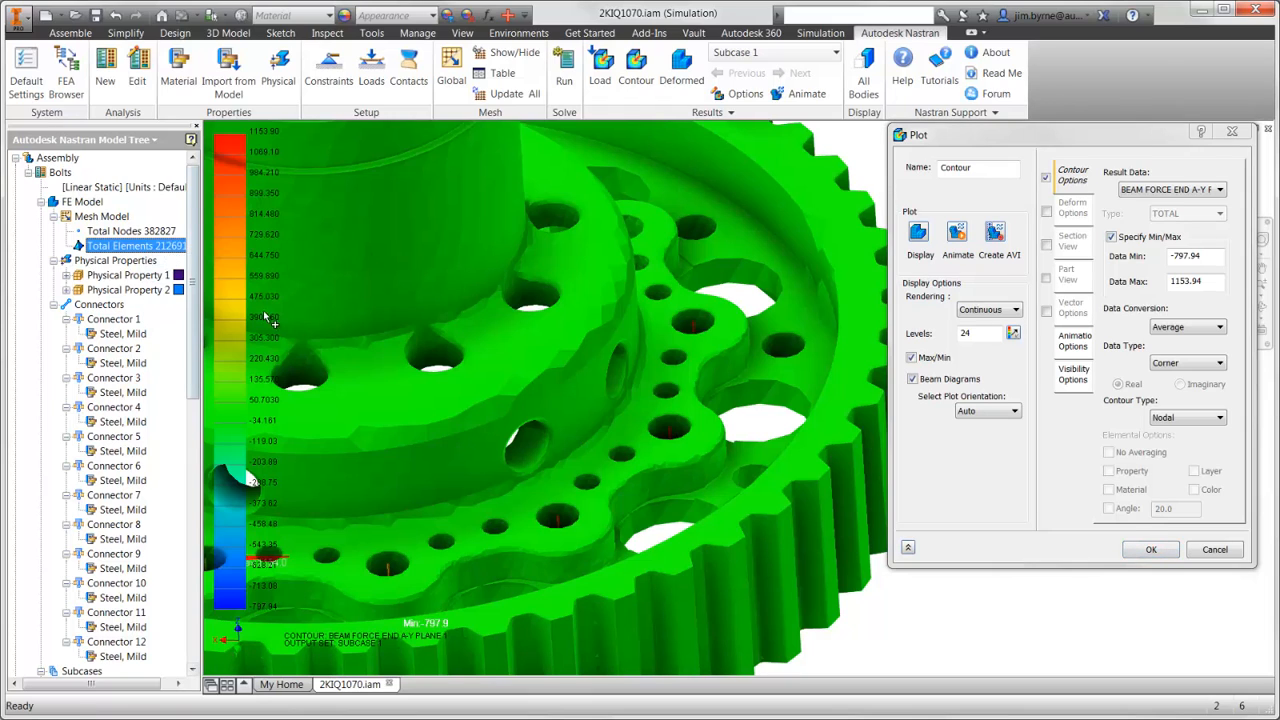
{"action": "mouse_move", "coordinate": [670, 435]}
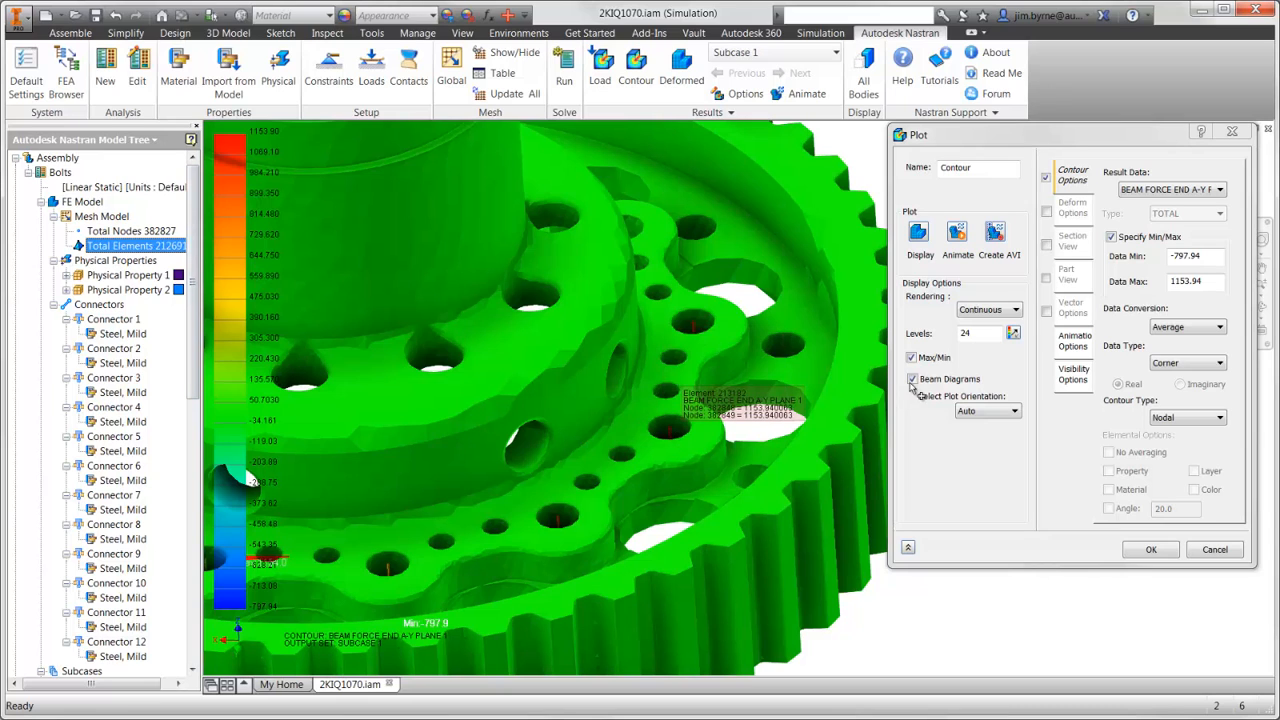
- Plot the BEAM FORCE END A-Z PLANE 2 contour and probe the same bolt's element force
{"action": "left_click", "coordinate": [1175, 189]}
{"action": "left_click", "coordinate": [1122, 214]}
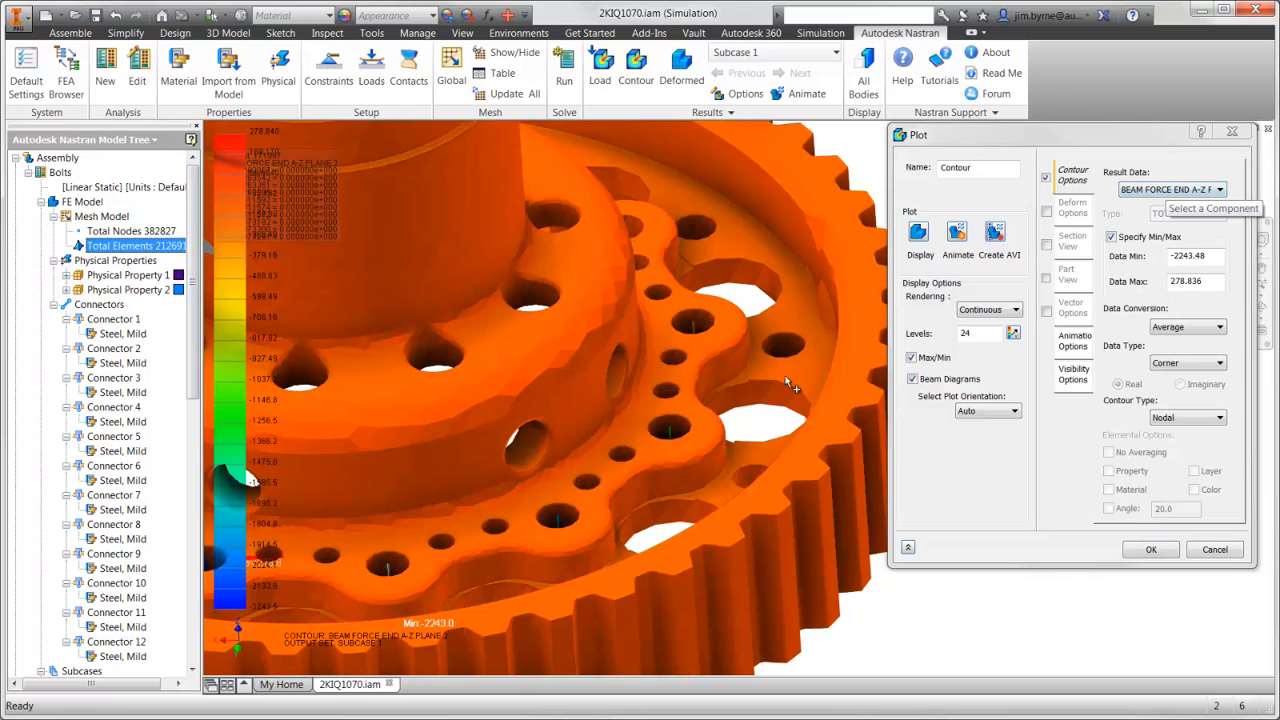
{"action": "mouse_move", "coordinate": [670, 433]}
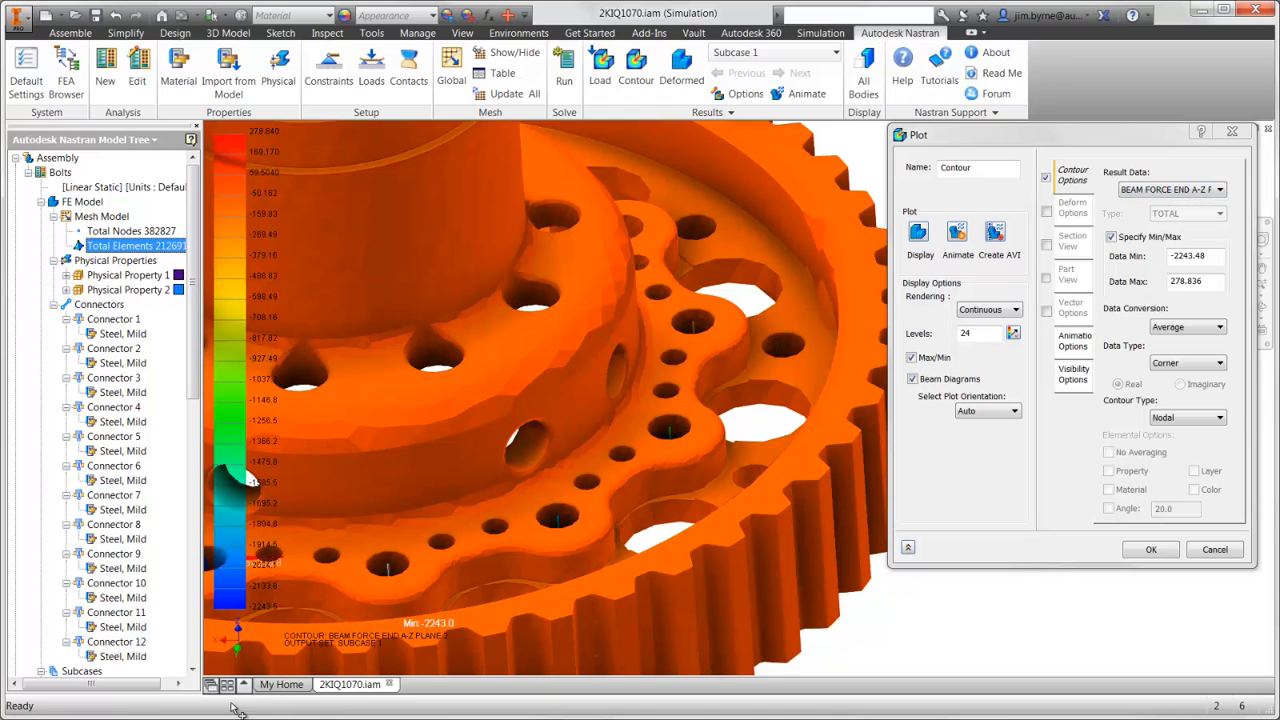
- Switch to the AllowableBoltLoad.xlsx workbook in Excel and set the bolt tensile force from FEA to 111 LBF
{"action": "left_click", "coordinate": [170, 717]}
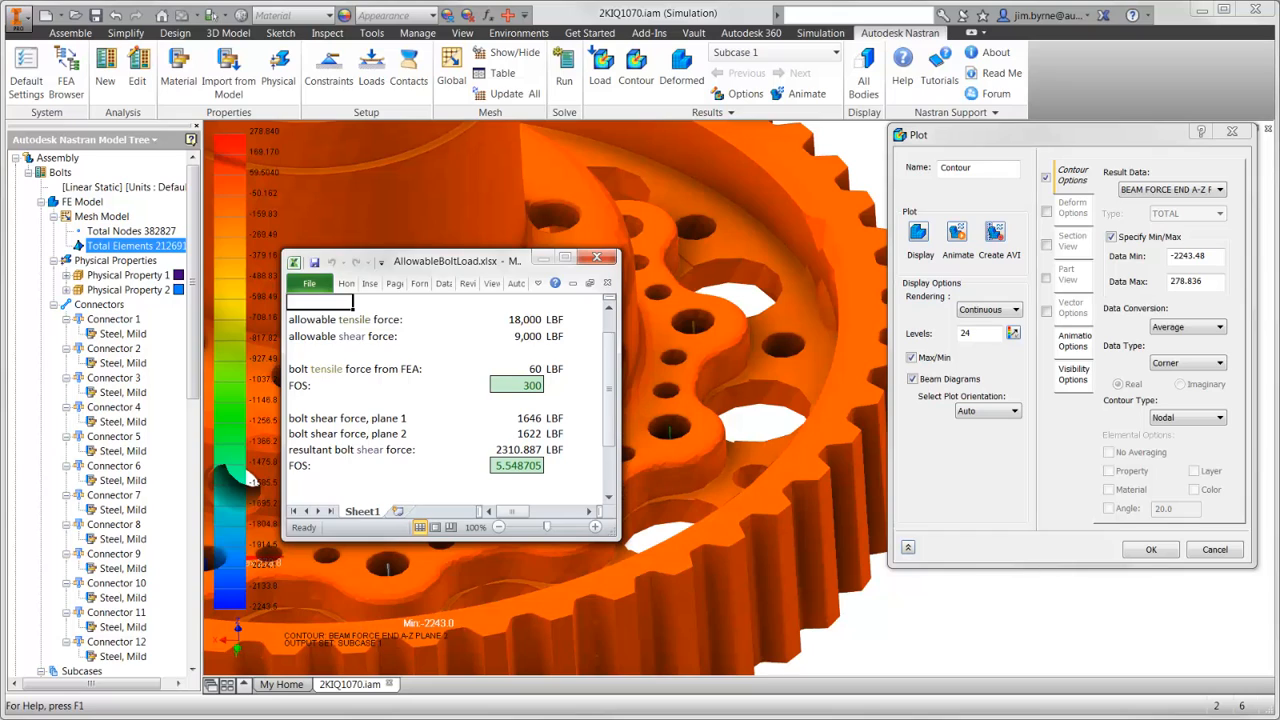
{"action": "left_click", "coordinate": [530, 370]}
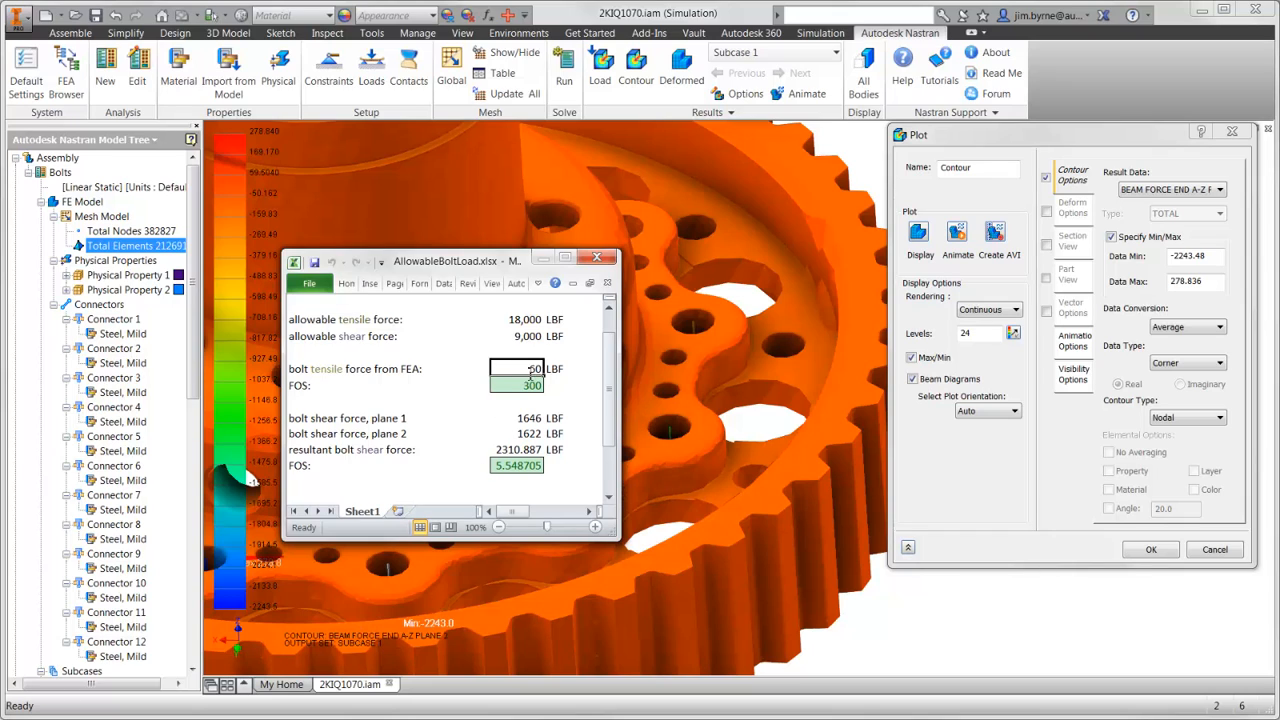
{"action": "type", "text": "111"}
{"action": "key", "text": "Return"}
- Set the bolt shear forces to 1153 LBF for plane 1 and 1080 LBF for plane 2
{"action": "left_click", "coordinate": [517, 418]}
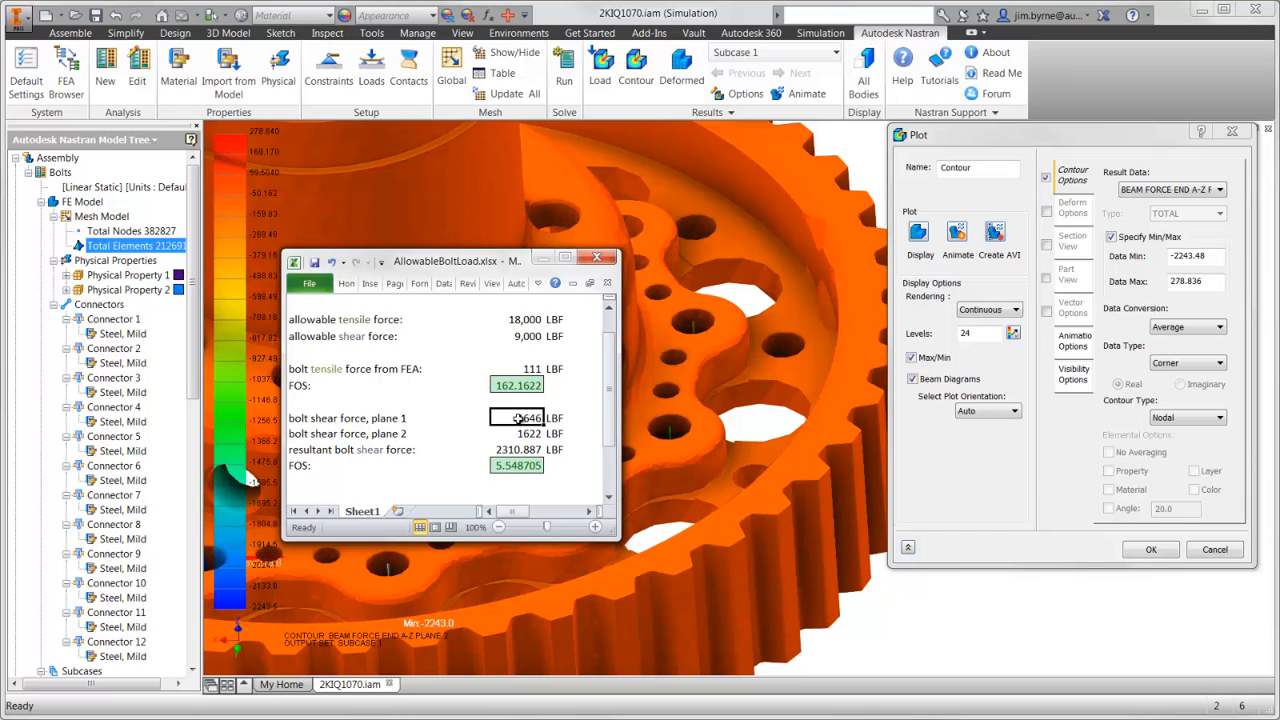
{"action": "type", "text": "1"}
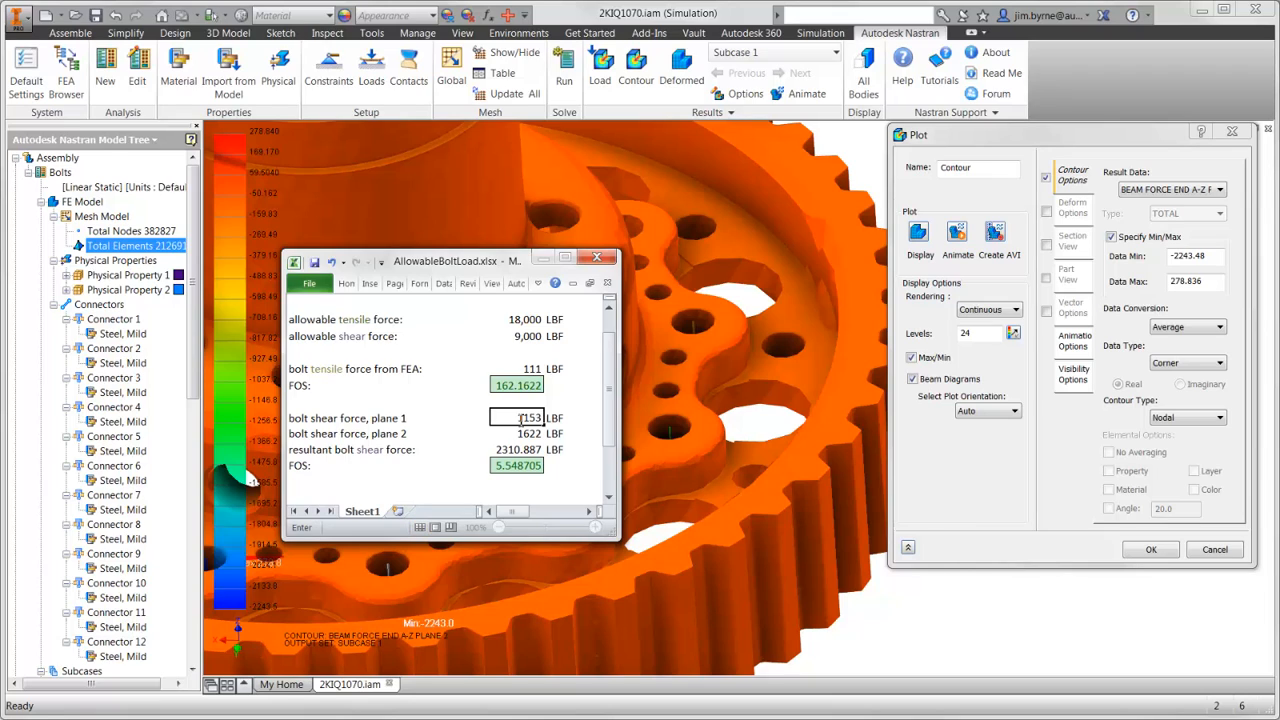
{"action": "type", "text": "153"}
{"action": "key", "text": "Return"}
{"action": "type", "text": "1080"}
{"action": "key", "text": "Return"}
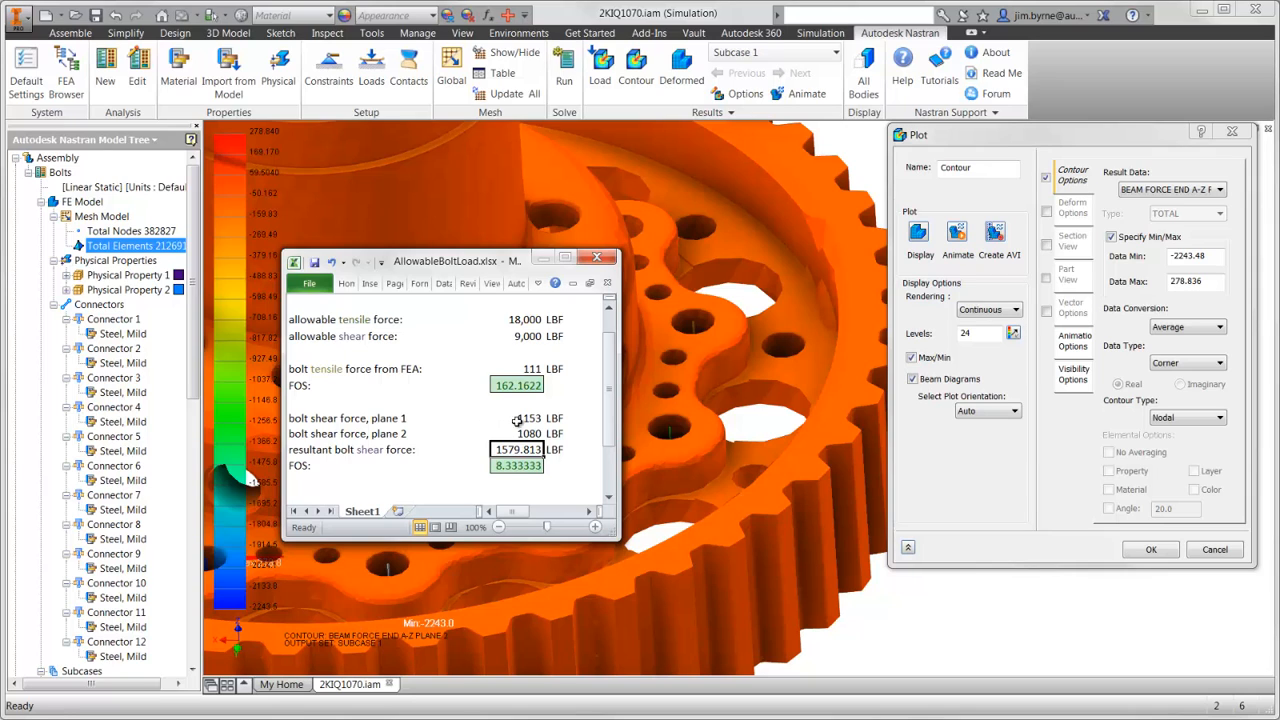
- Switch back to Inventor, restore the SOLID VON MISES contour with a data maximum of 250, accept the plot settings and show the home view
{"action": "left_click", "coordinate": [1219, 189]}
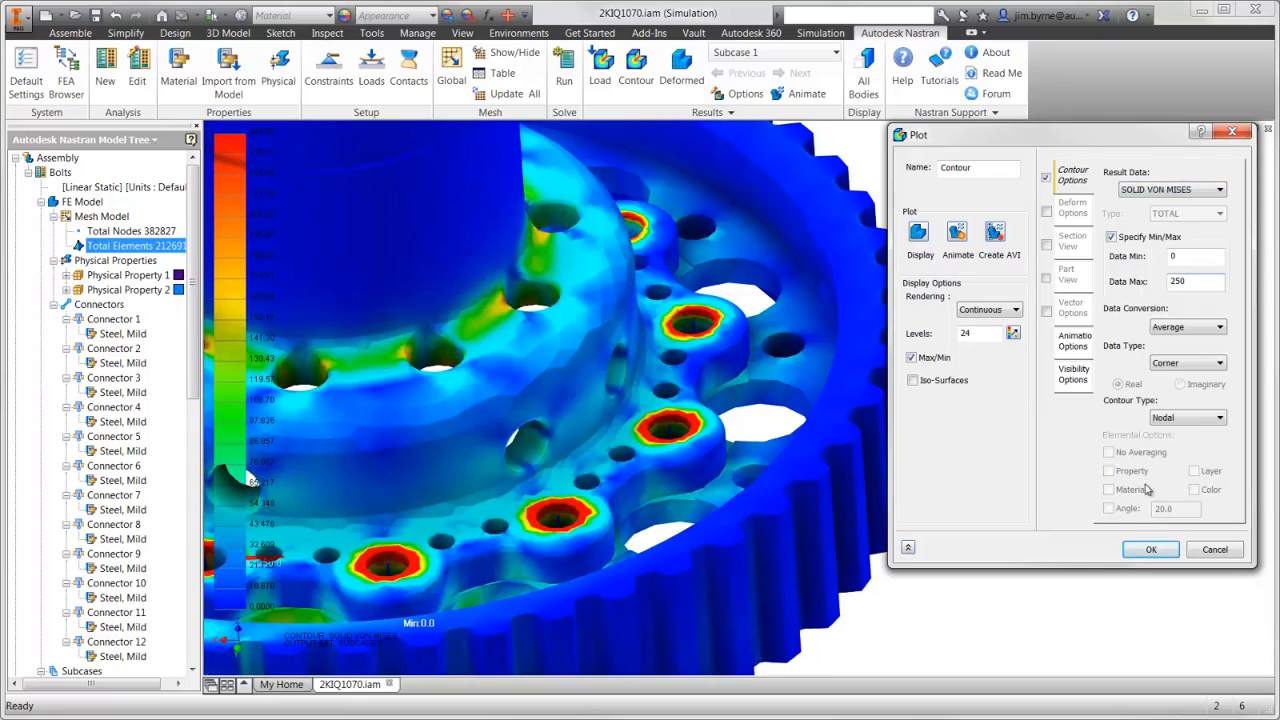
{"action": "left_click", "coordinate": [1155, 512]}
{"action": "left_click", "coordinate": [1149, 550]}
{"action": "key", "text": "F6"}
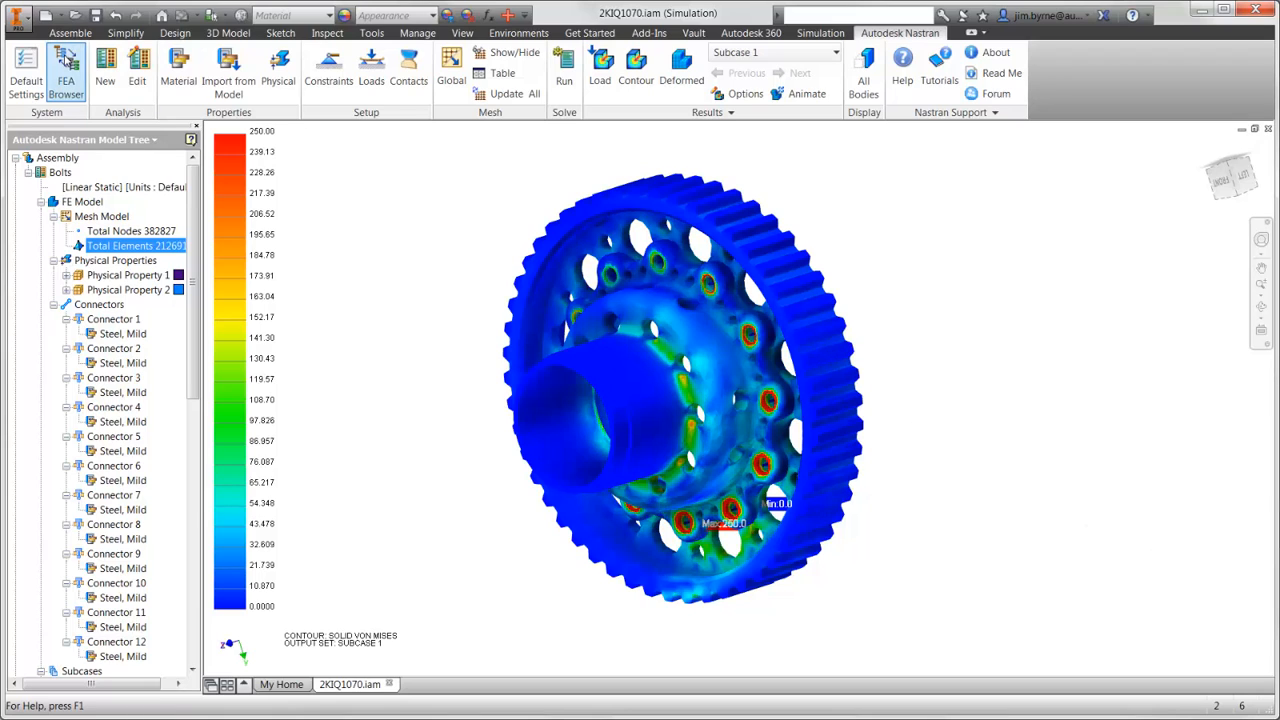
- Switch from the analysis tree to the assembly's component tree and open a component for editing
{"action": "left_click", "coordinate": [66, 72]}
{"action": "double_click", "coordinate": [83, 256]}
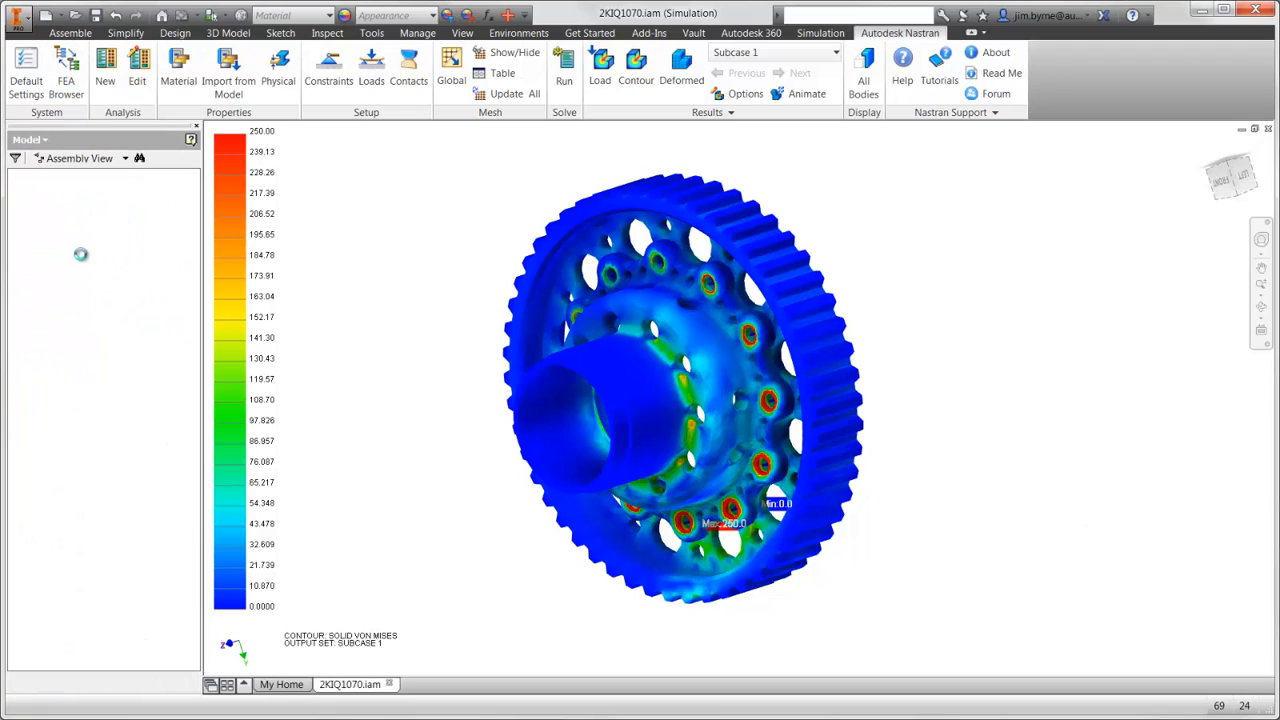